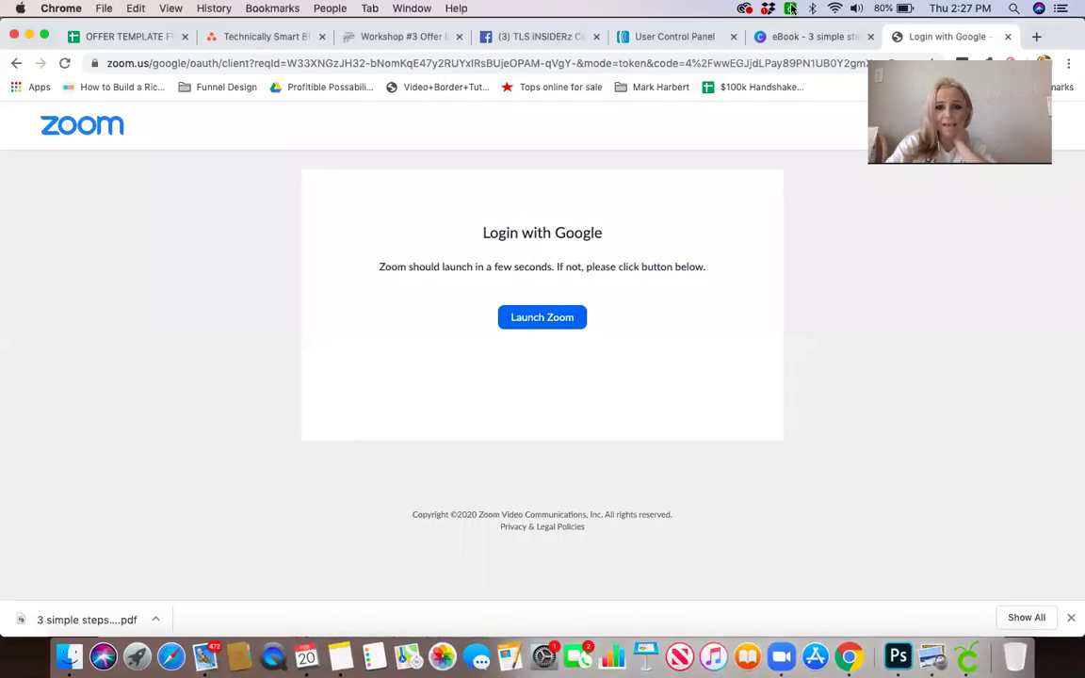
# Step: Switch to the eBook design in Canva, add a second page and set its background colour to white
pyautogui.click(674, 36)
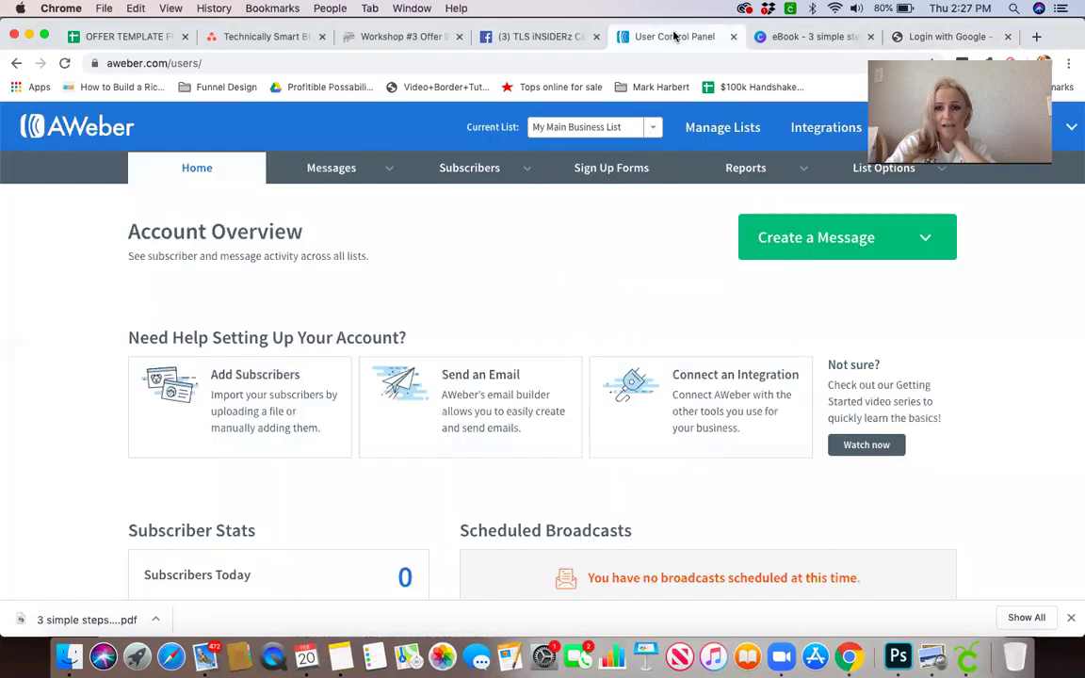
pyautogui.click(805, 37)
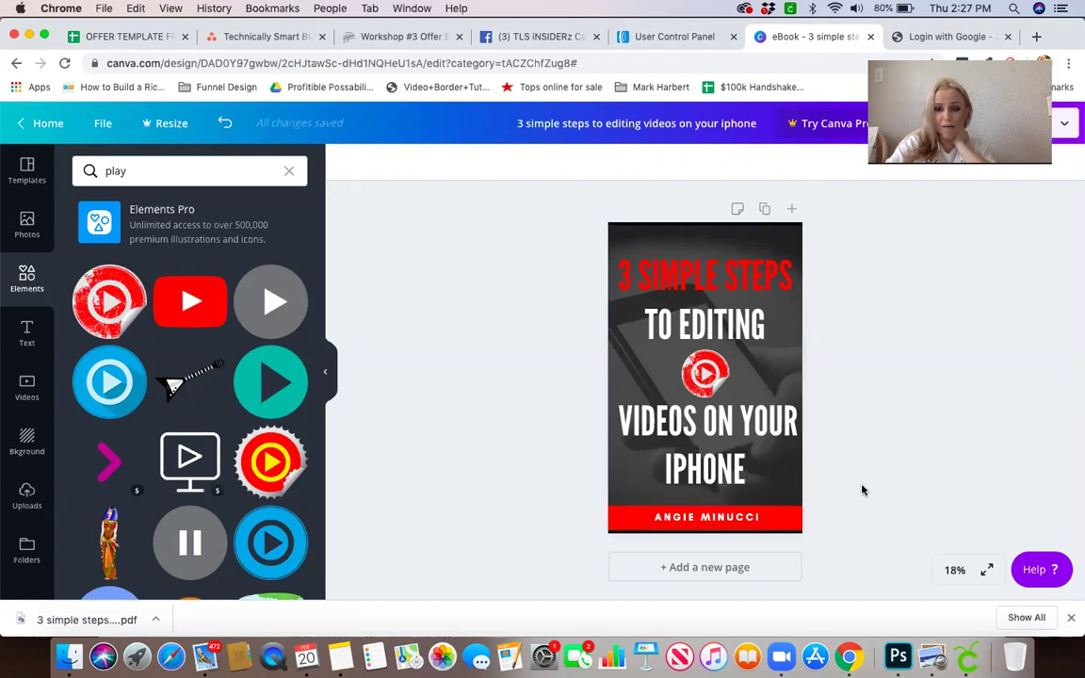
pyautogui.scroll(-1, 862, 490)
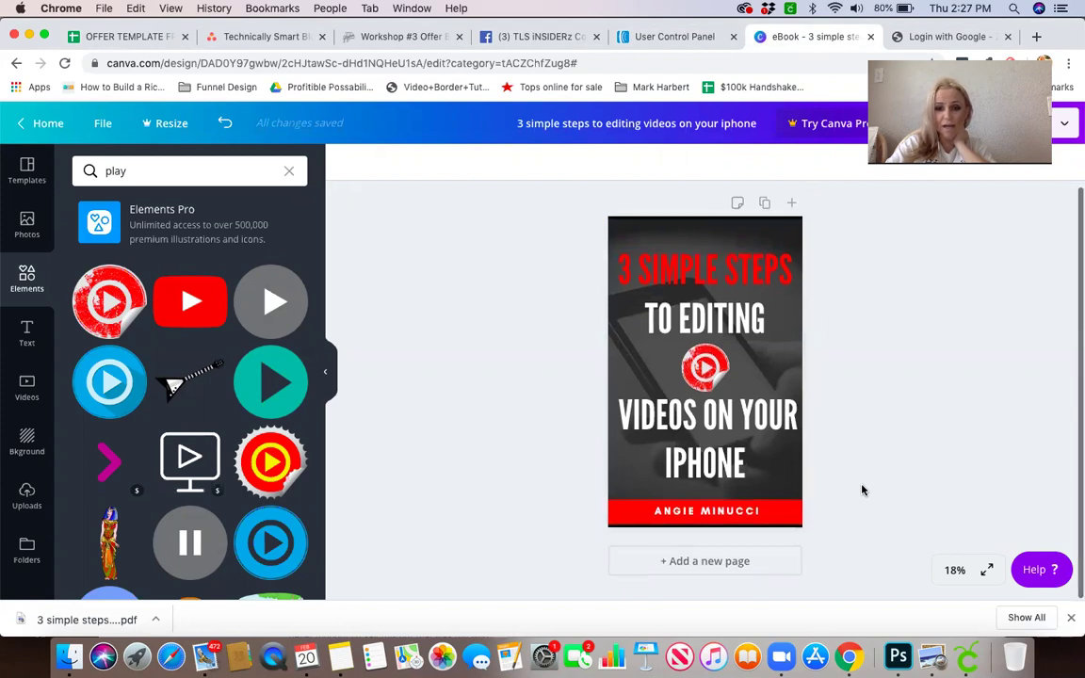
pyautogui.click(673, 558)
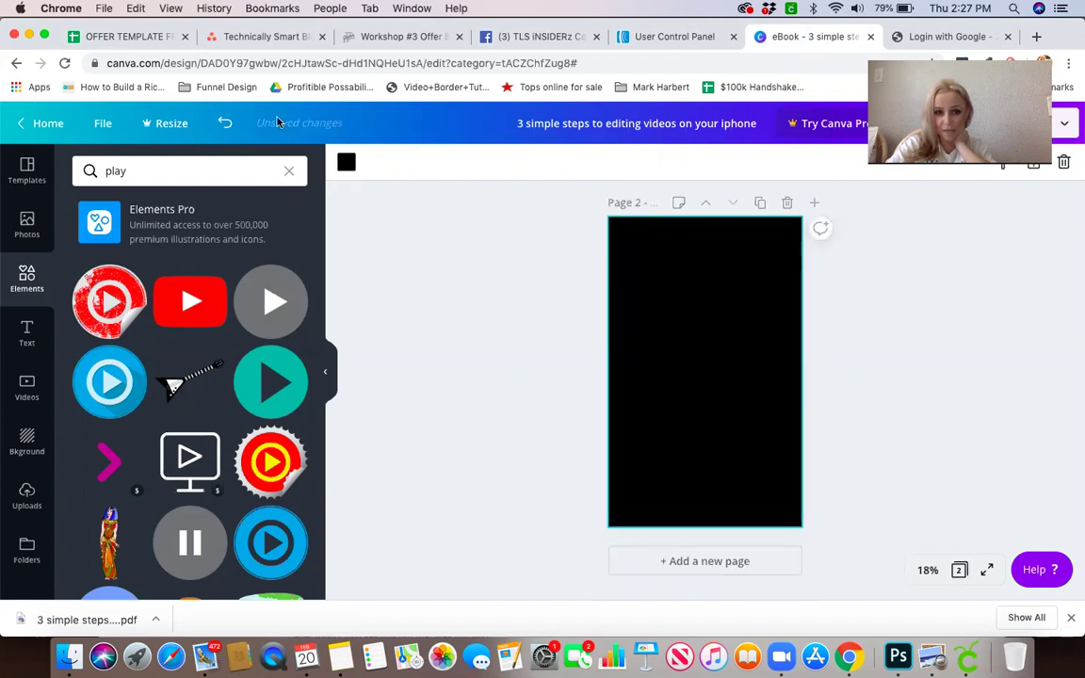
pyautogui.click(346, 162)
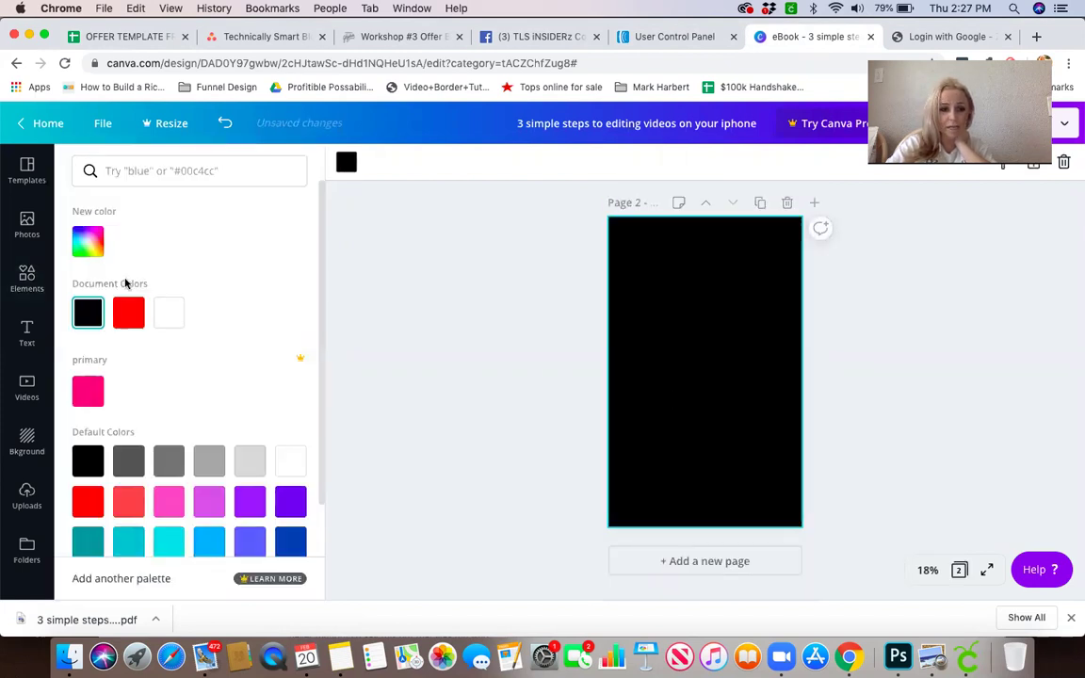
pyautogui.click(172, 312)
# Step: Check the eBook's download options, with PDF Standard as file type and all pages selected, without downloading
pyautogui.scroll(5, 679, 284)
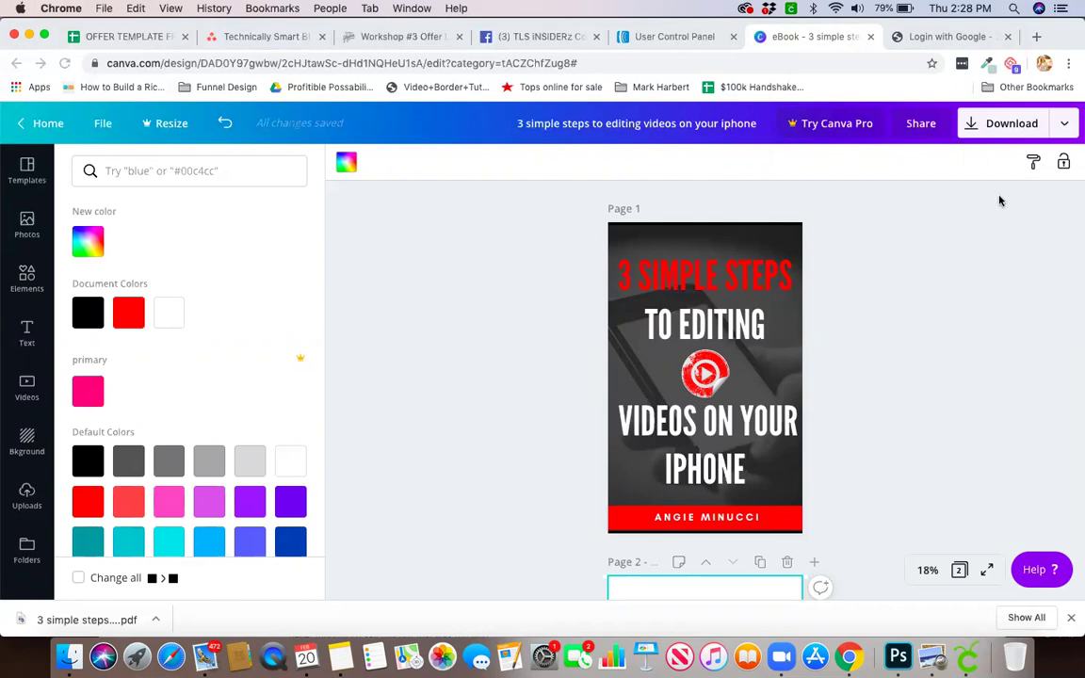
pyautogui.click(985, 131)
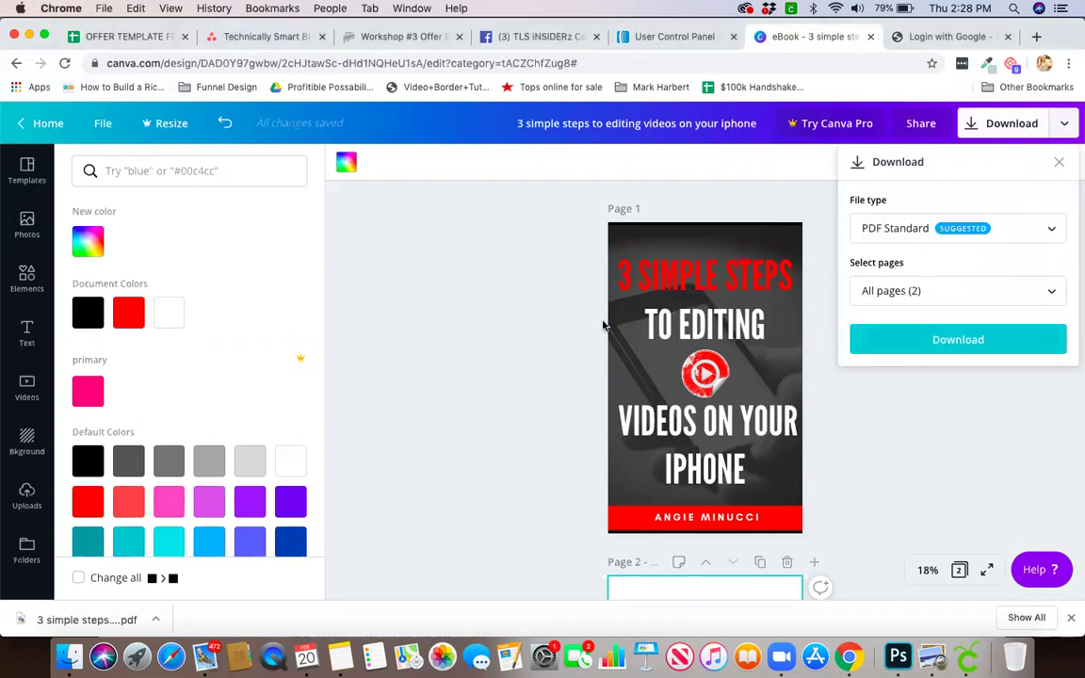
pyautogui.click(535, 322)
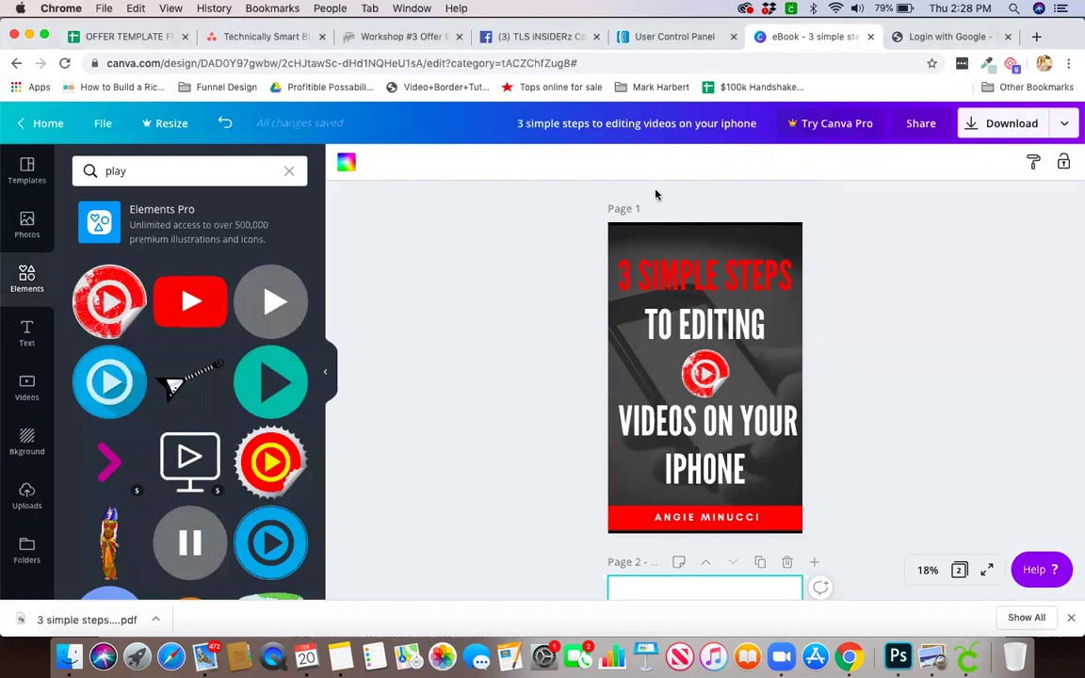
# Step: Switch to AWeber and open the campaigns overview for the main business list
pyautogui.click(667, 38)
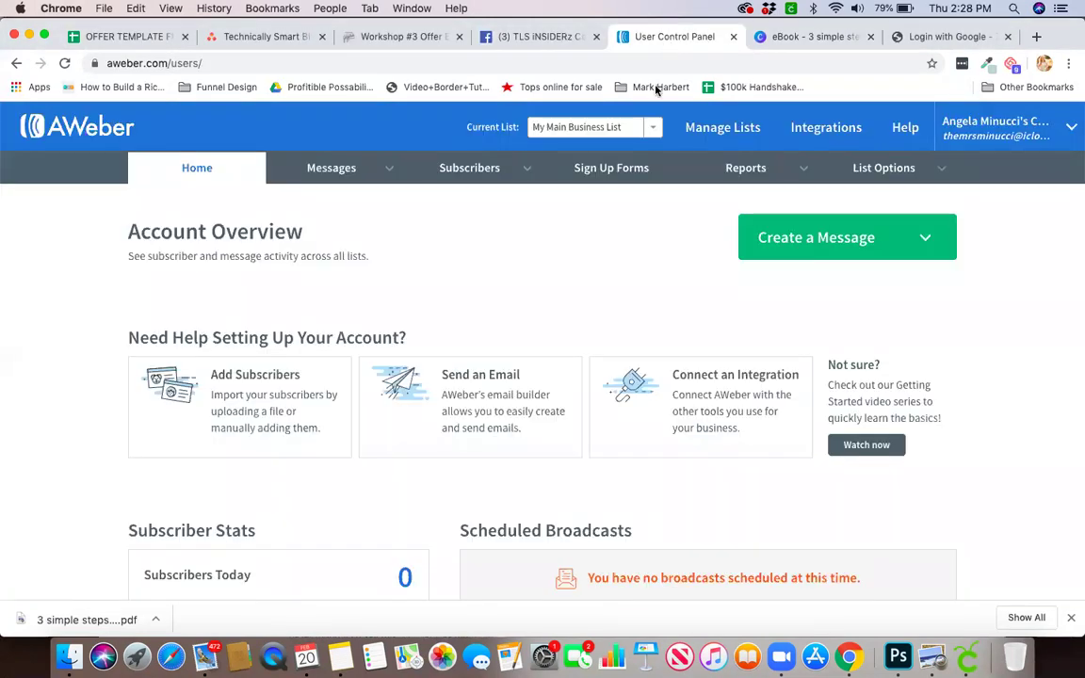
pyautogui.click(393, 168)
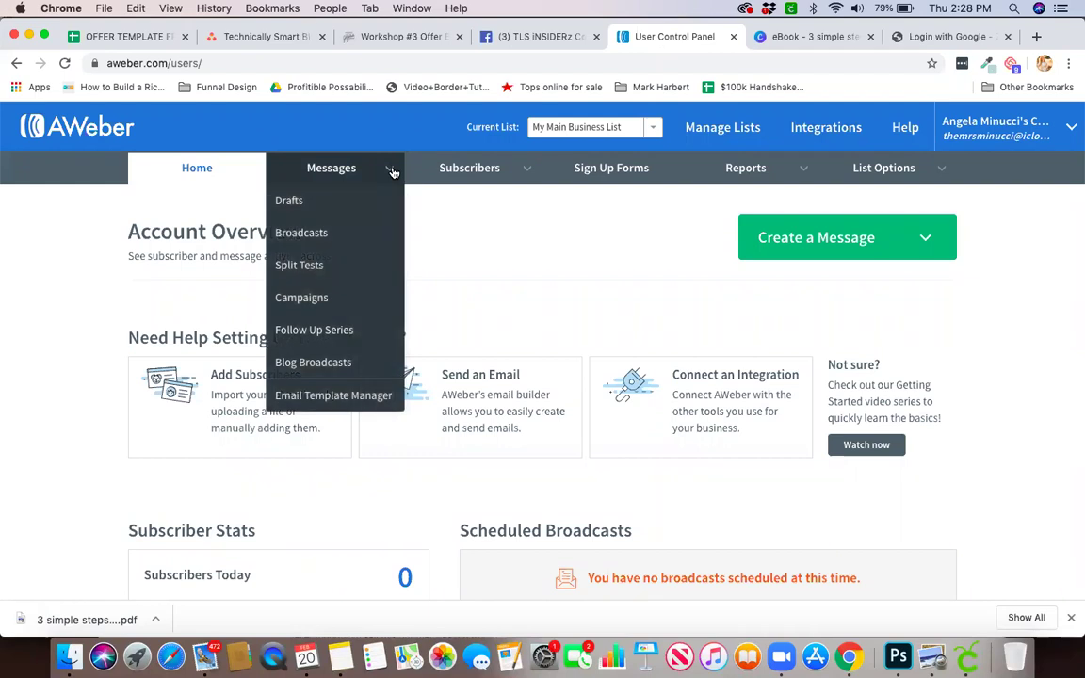
pyautogui.click(312, 299)
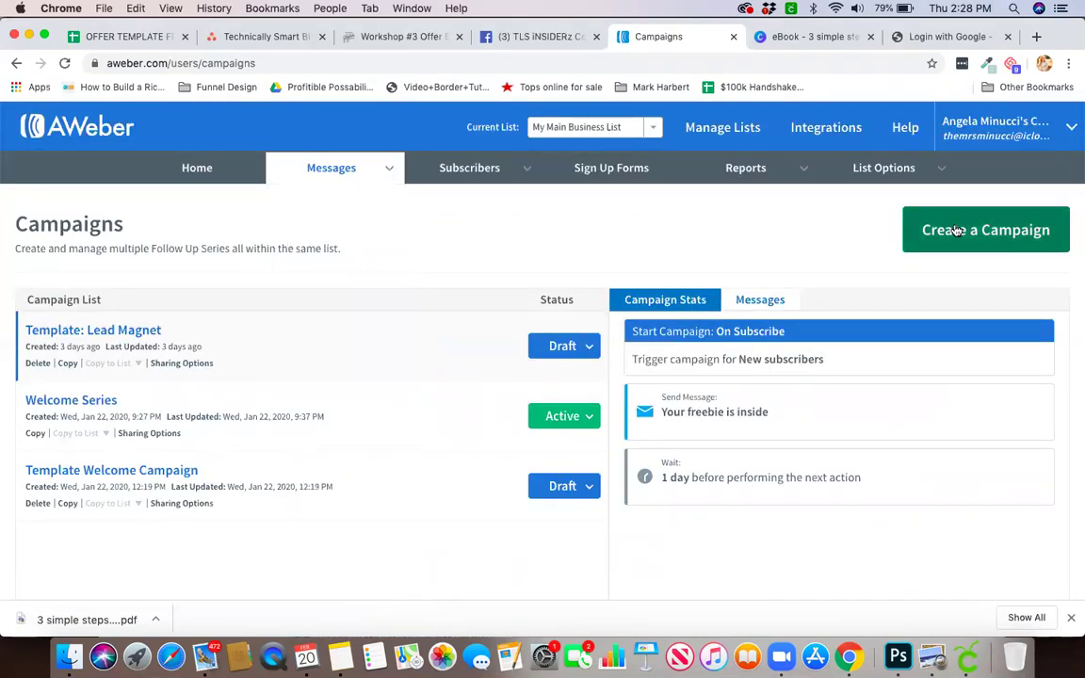
pyautogui.click(956, 229)
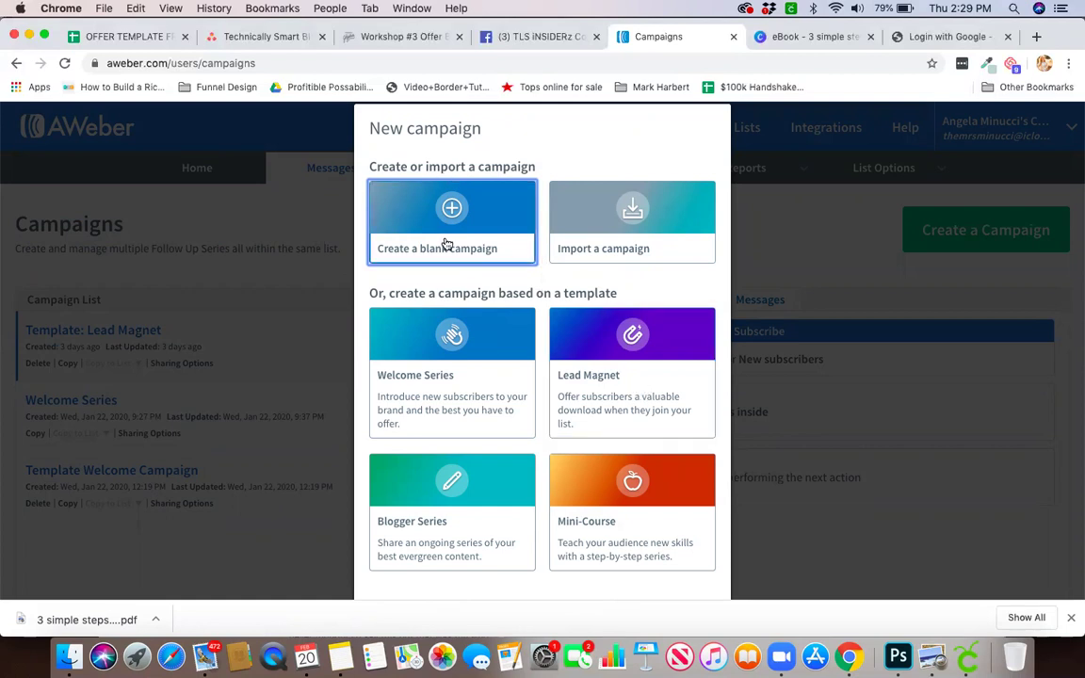
pyautogui.click(603, 386)
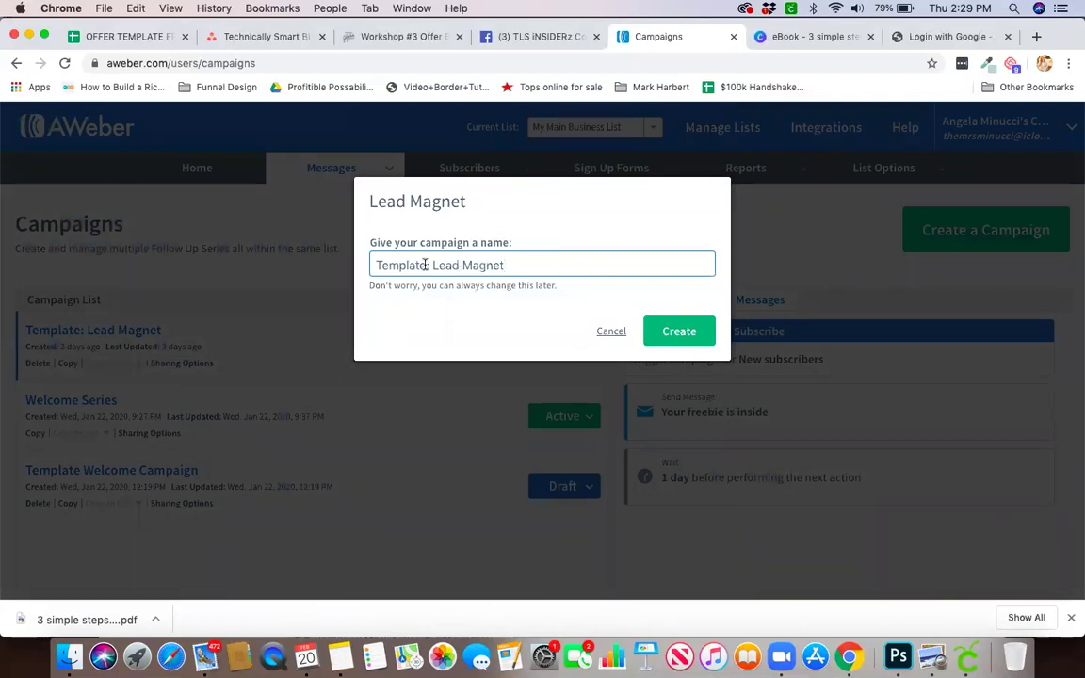
pyautogui.moveTo(434, 264); pyautogui.dragTo(504, 265)
pyautogui.click(337, 261)
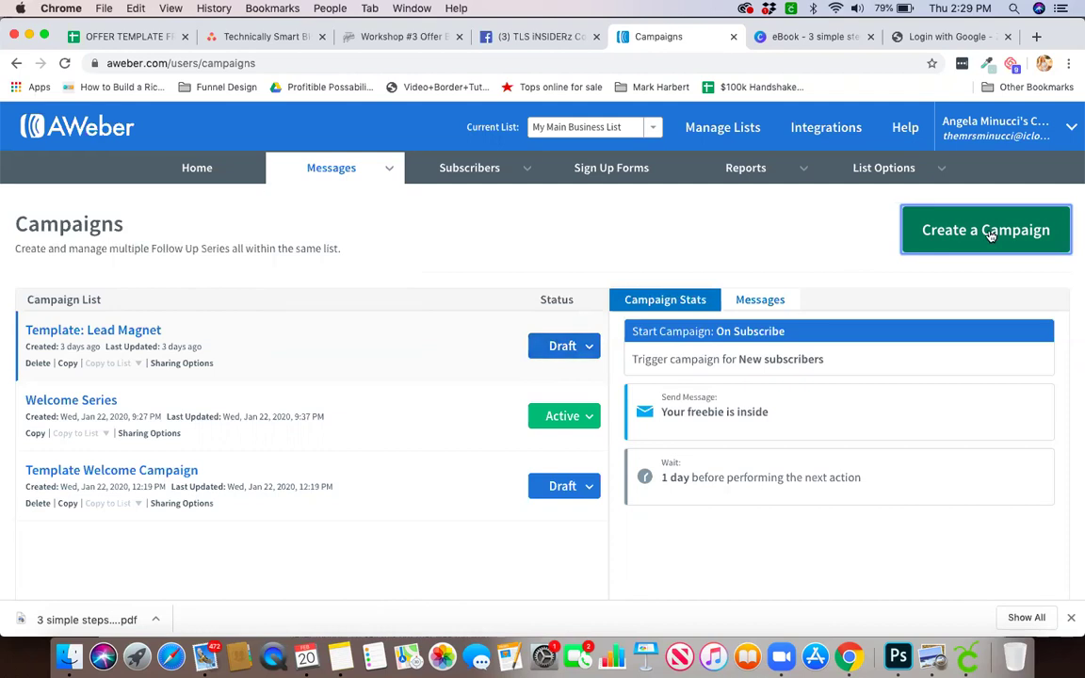
# Step: Create a new campaign from the Lead Magnet template and name it "Lead Magnet"
pyautogui.click(891, 217)
pyautogui.click(609, 352)
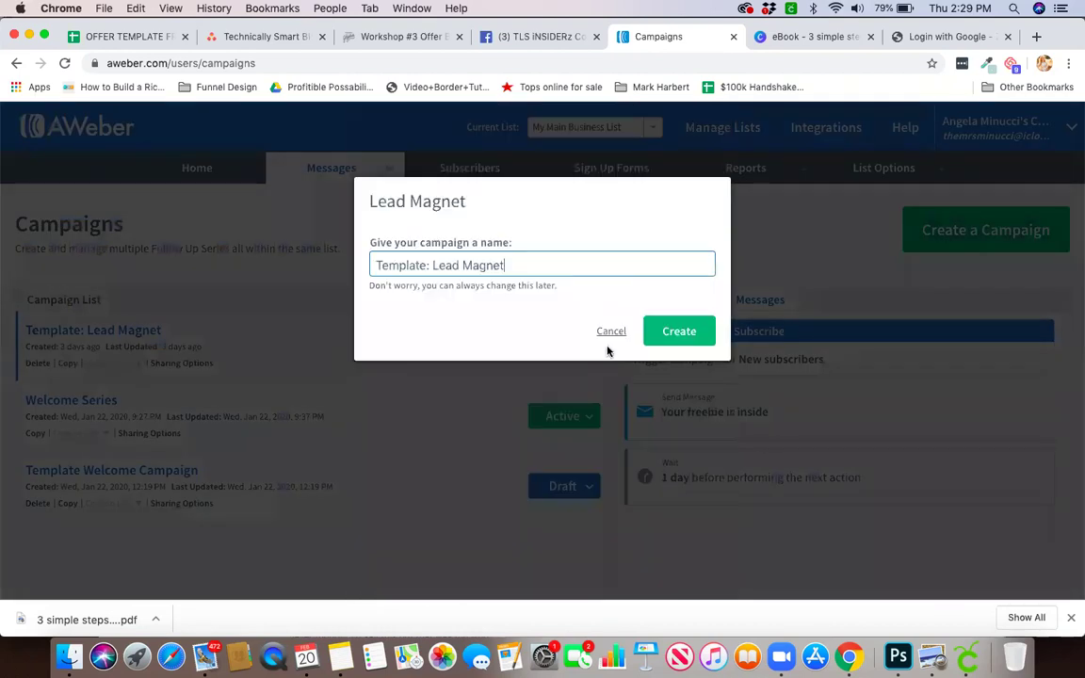
pyautogui.click(432, 264)
pyautogui.press('BackSpace')
pyautogui.press('BackSpace')
pyautogui.press('BackSpace')
pyautogui.press('BackSpace')
pyautogui.press('BackSpace')
pyautogui.press('BackSpace')
pyautogui.press('BackSpace')
pyautogui.press('BackSpace')
pyautogui.press('BackSpace')
pyautogui.press('BackSpace')
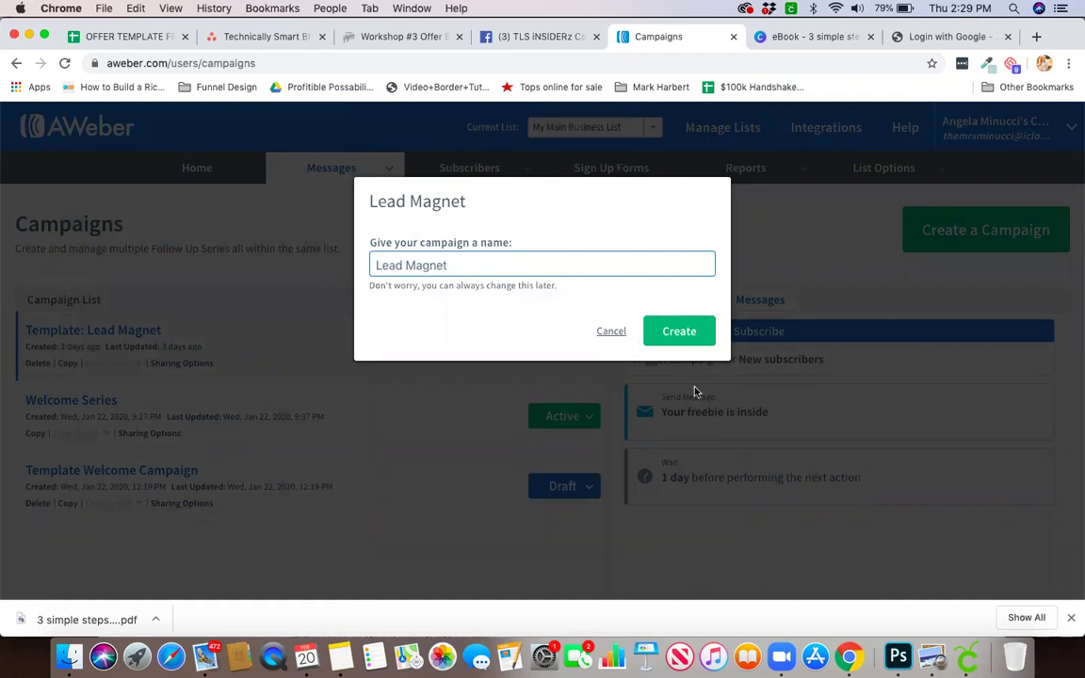
pyautogui.click(679, 332)
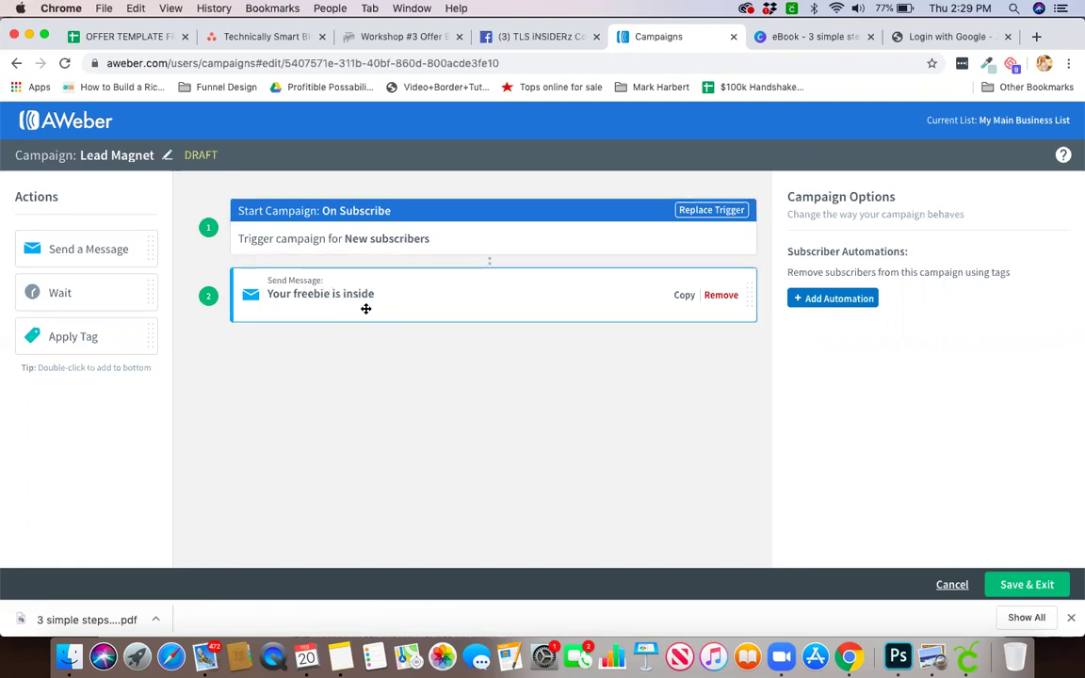
# Step: Open the campaign's "Your freebie is inside" message for editing and delete the logo placeholder image at its head
pyautogui.click(365, 309)
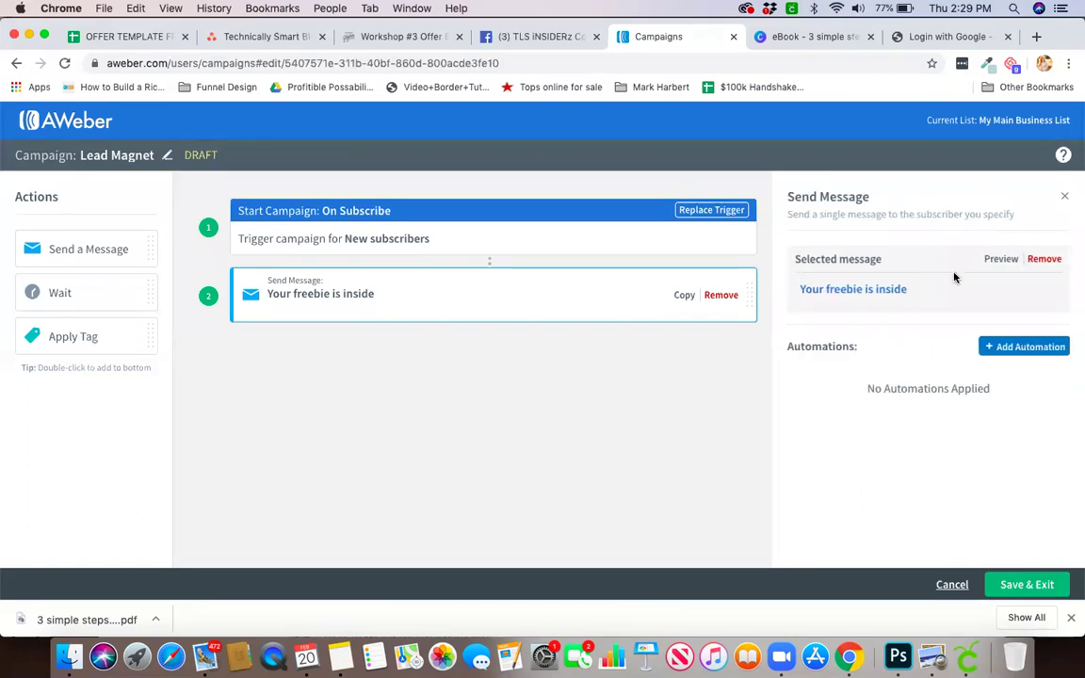
pyautogui.click(871, 297)
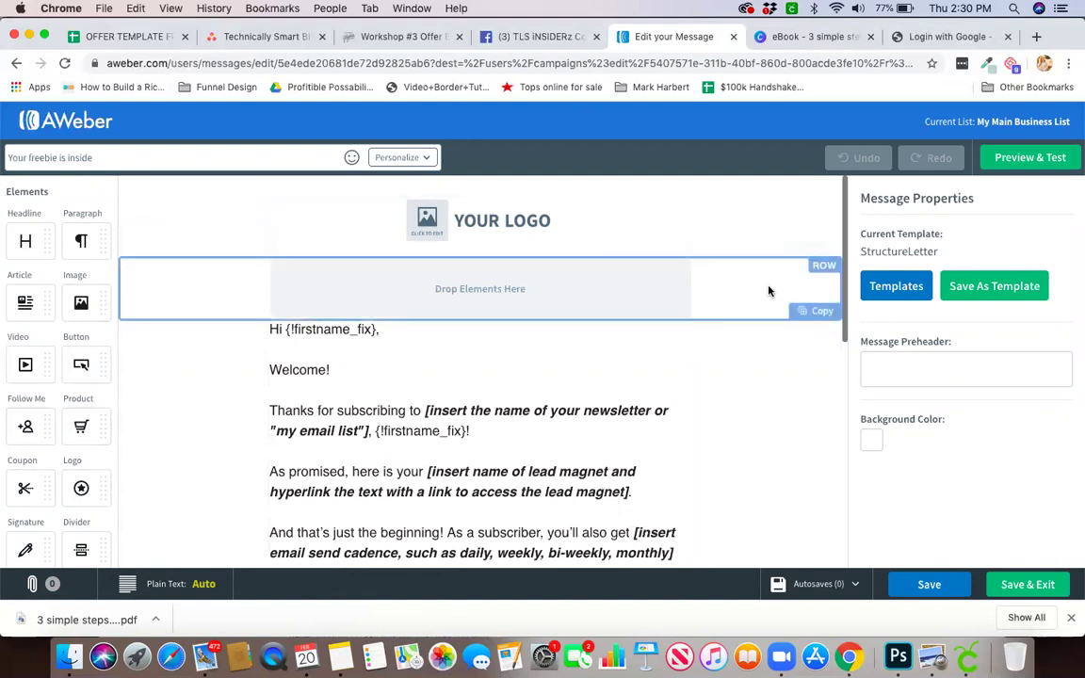
pyautogui.click(705, 282)
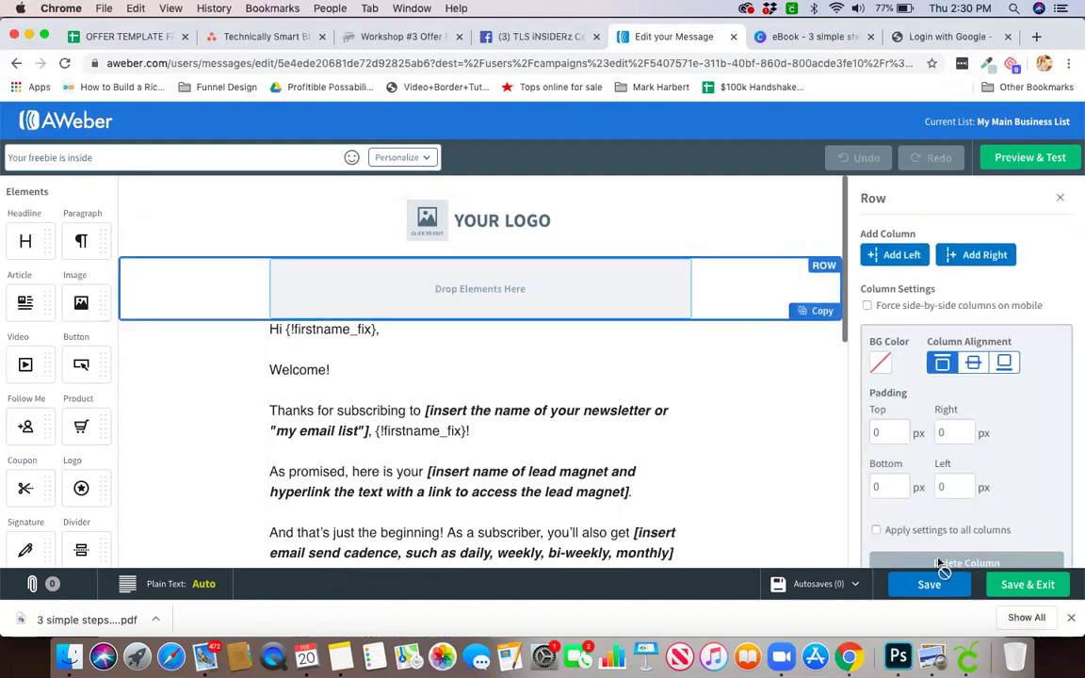
pyautogui.scroll(-2, 960, 482)
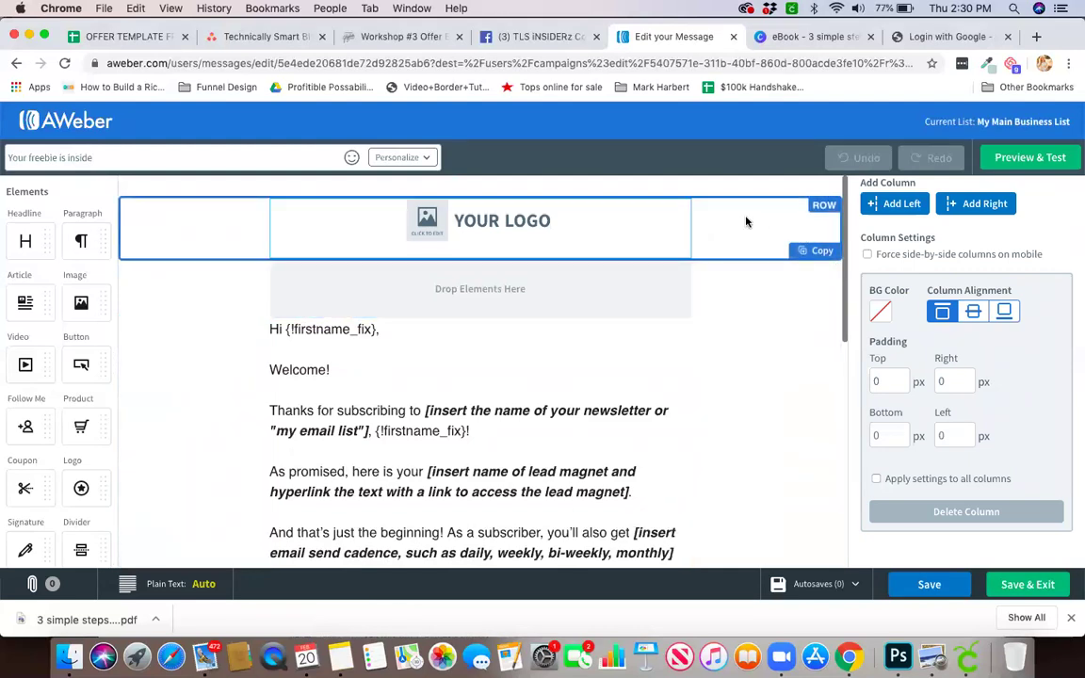
pyautogui.click(634, 250)
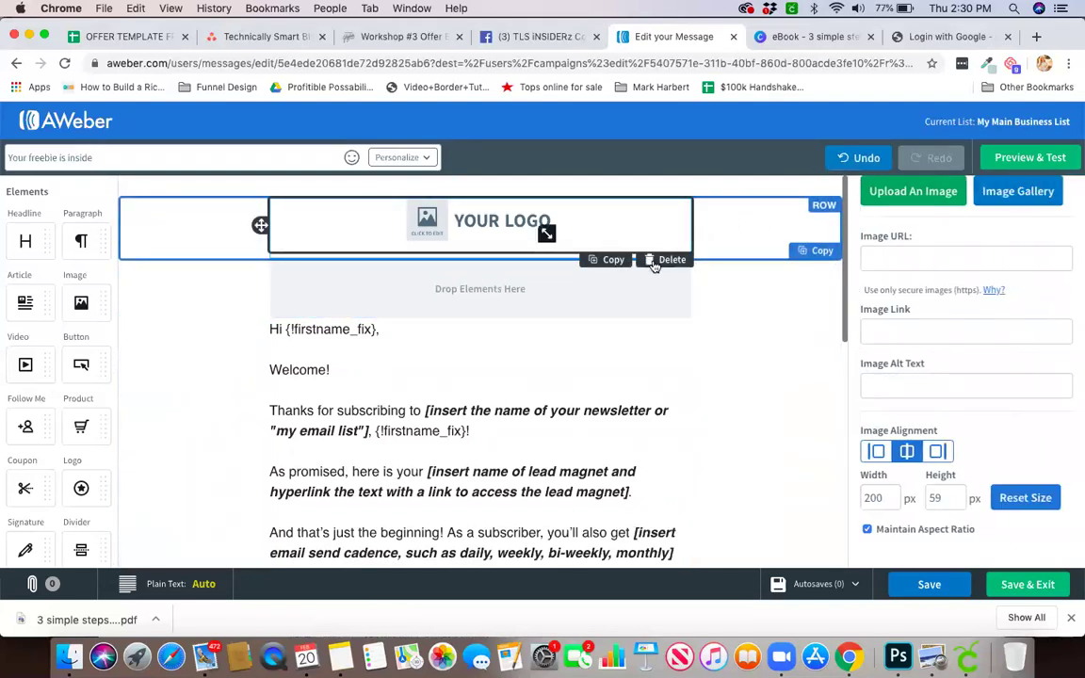
pyautogui.click(655, 262)
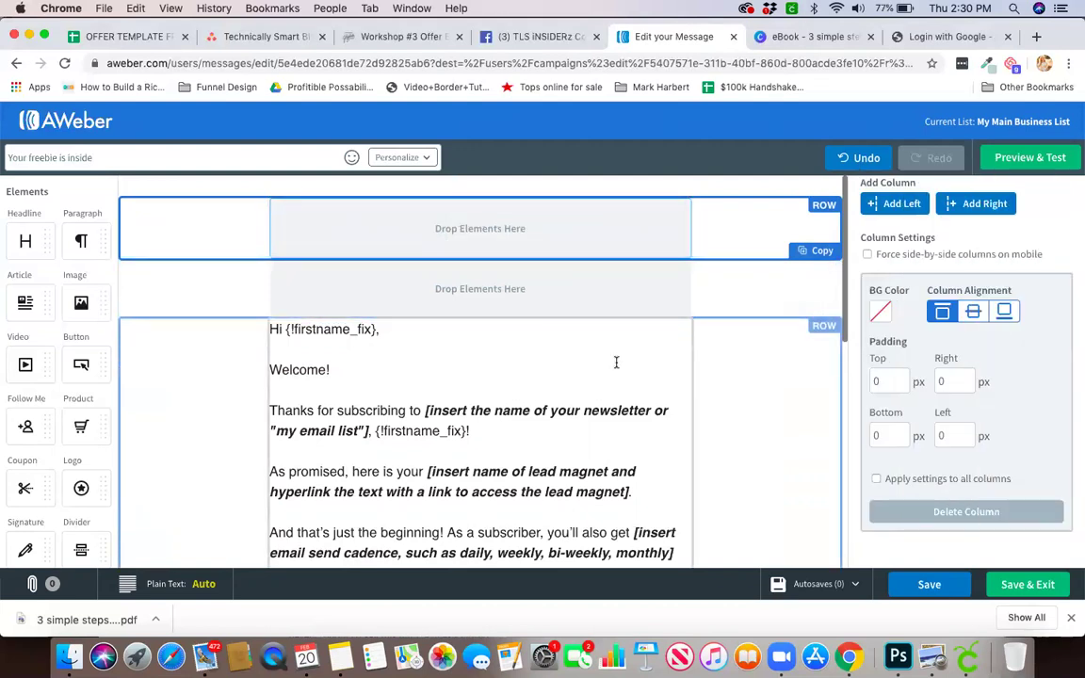
pyautogui.moveTo(616, 362); pyautogui.dragTo(706, 272)
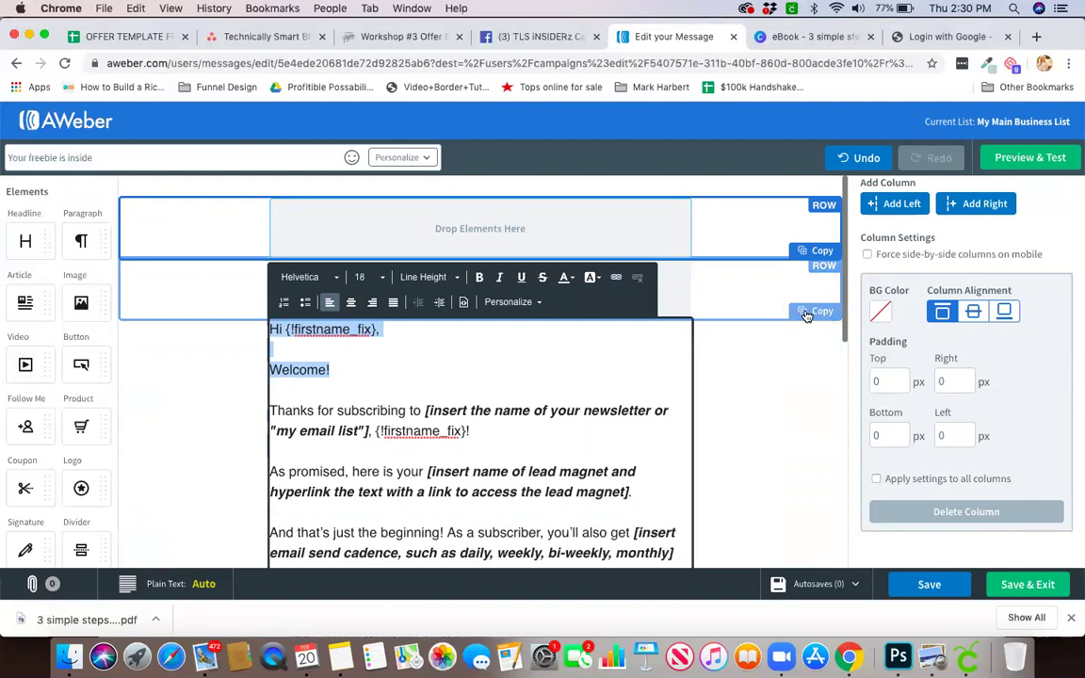
pyautogui.click(482, 390)
# Step: Replace the lead magnet placeholder in the "As promised" sentence with "3 Simple Steps to editing videos on your iPhone"
pyautogui.scroll(-2, 482, 391)
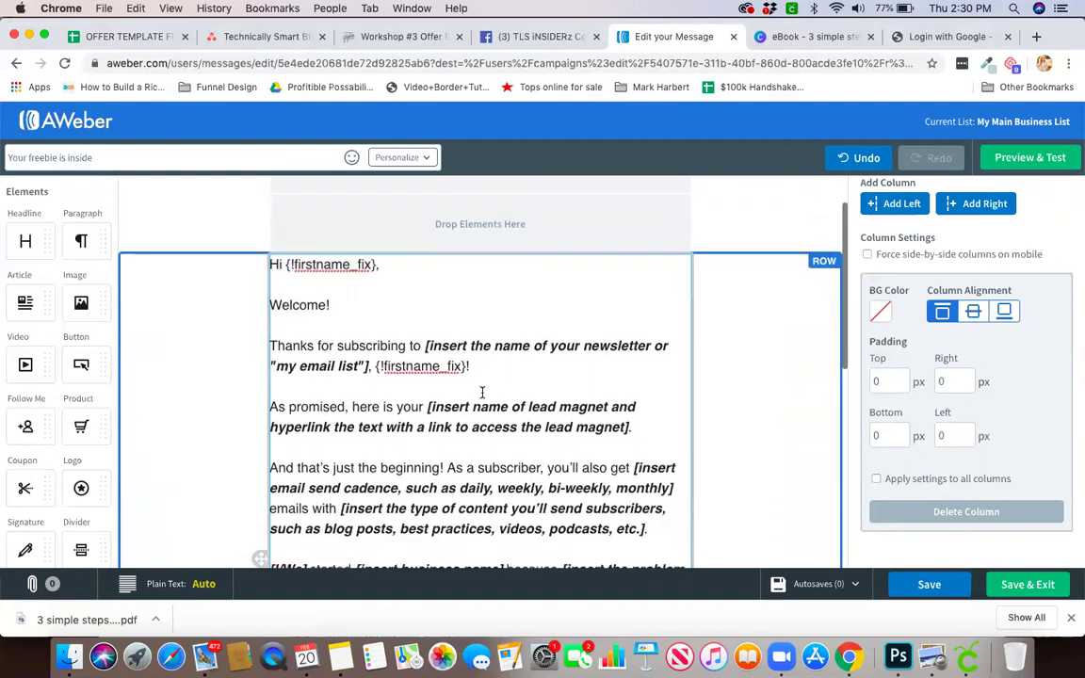
pyautogui.scroll(-3, 483, 392)
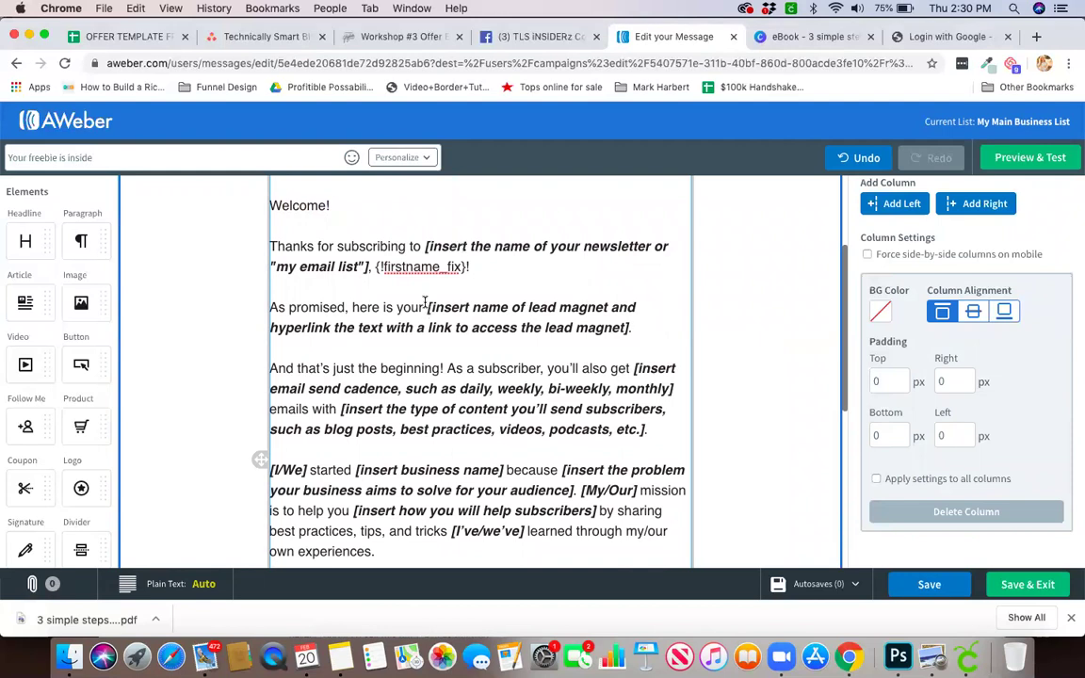
pyautogui.moveTo(427, 307); pyautogui.dragTo(628, 325)
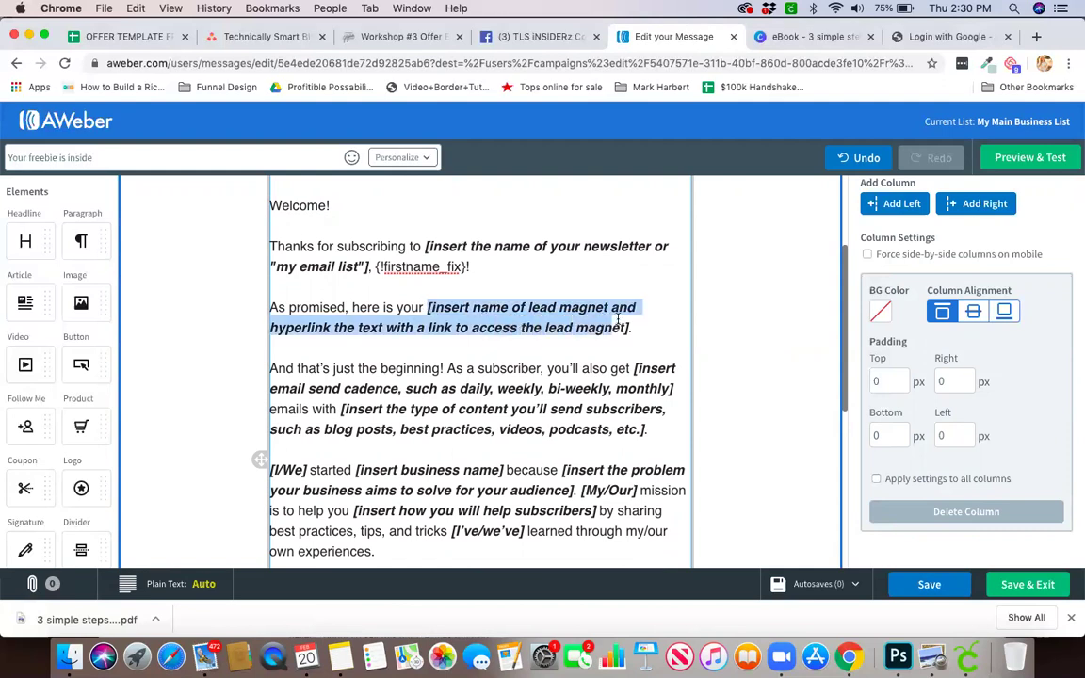
pyautogui.write('3 D.')
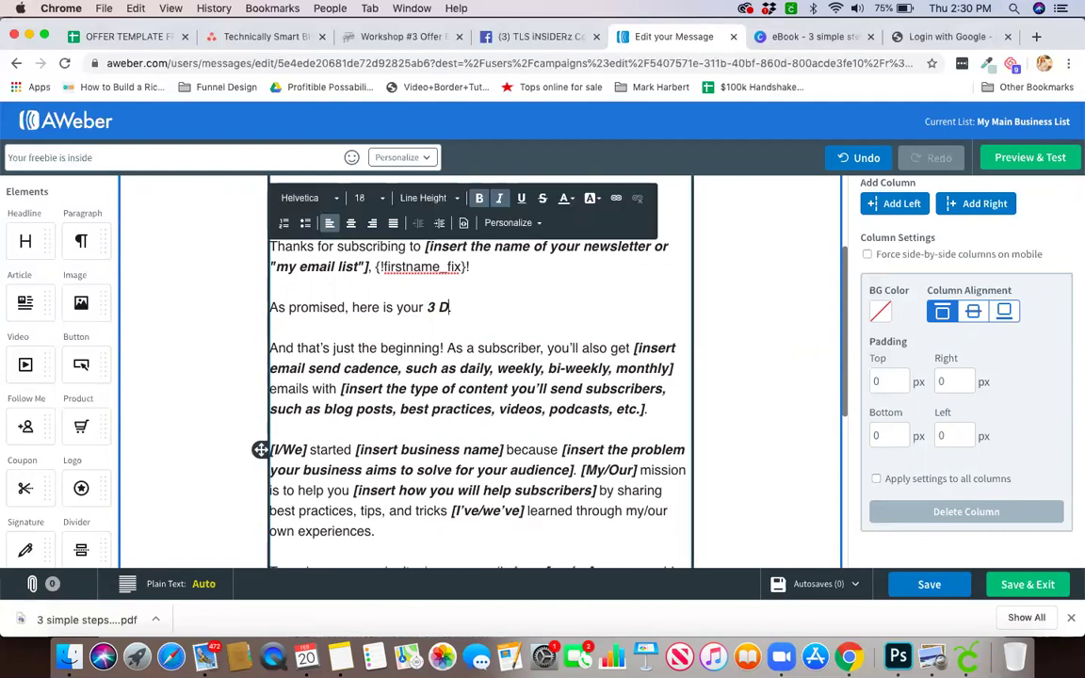
pyautogui.press('BackSpace')
pyautogui.write('s your 3 Simple Steps to E')
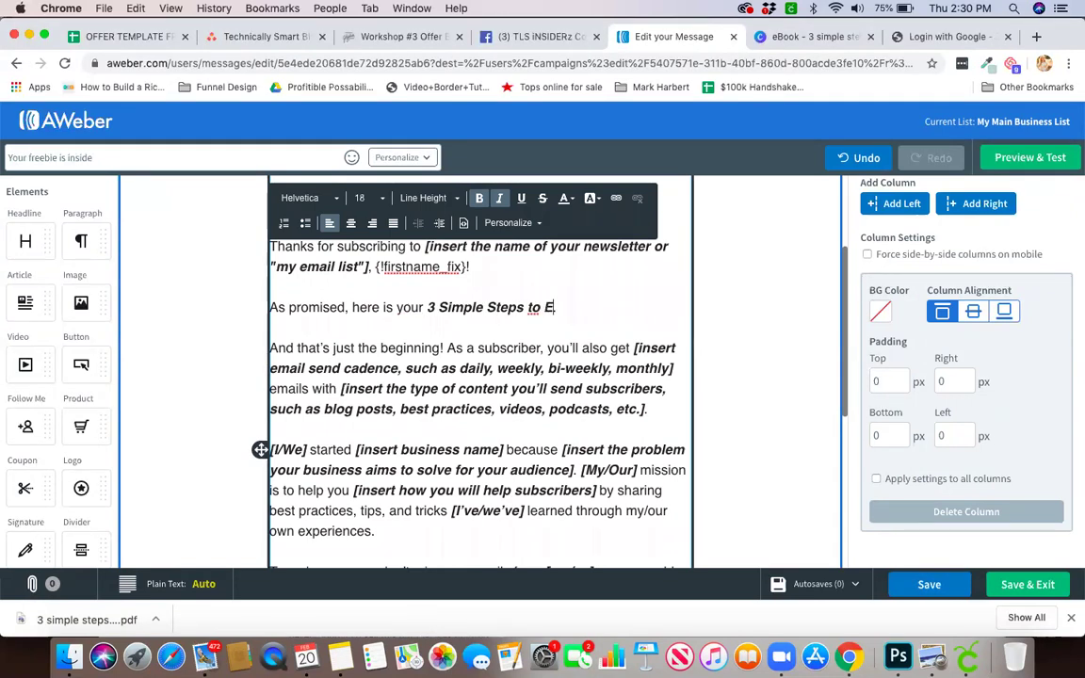
pyautogui.write('diting Your')
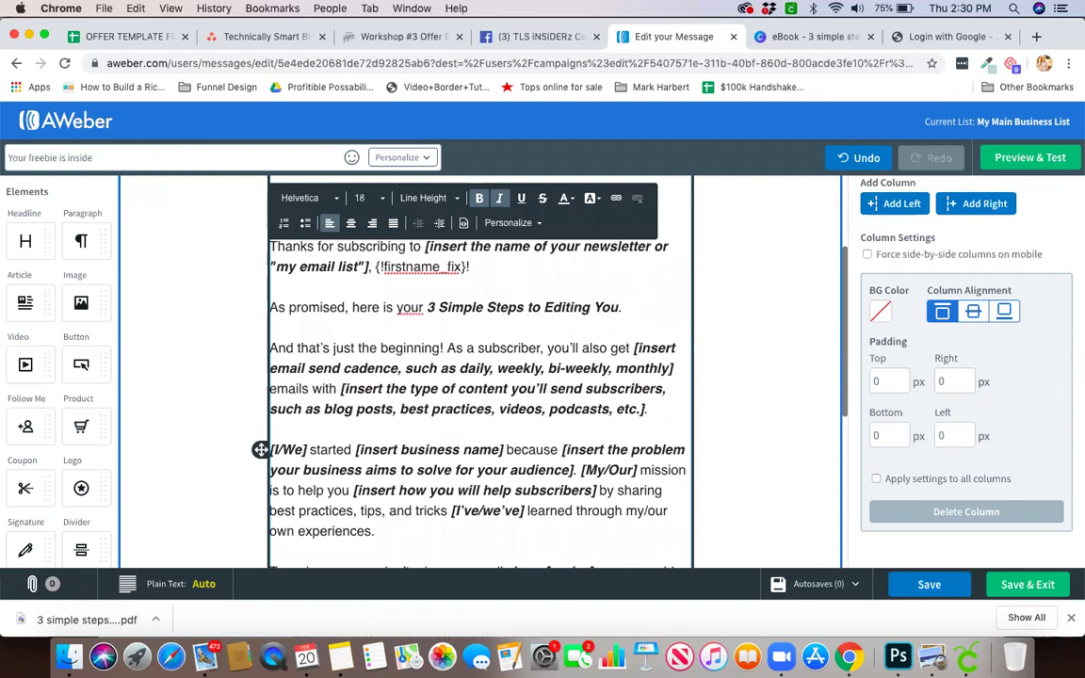
pyautogui.press('BackSpace')
pyautogui.press('BackSpace')
pyautogui.press('BackSpace')
pyautogui.write('videos on your i')
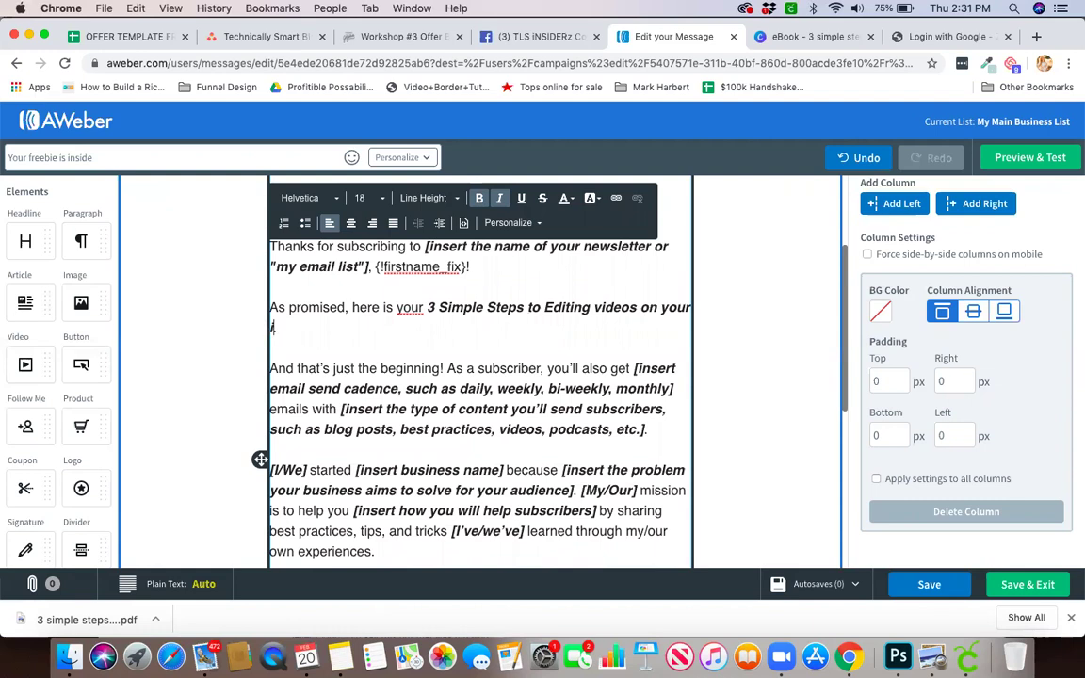
pyautogui.write('Phone.')
pyautogui.click(549, 307)
pyautogui.press('BackSpace')
pyautogui.write('e.')
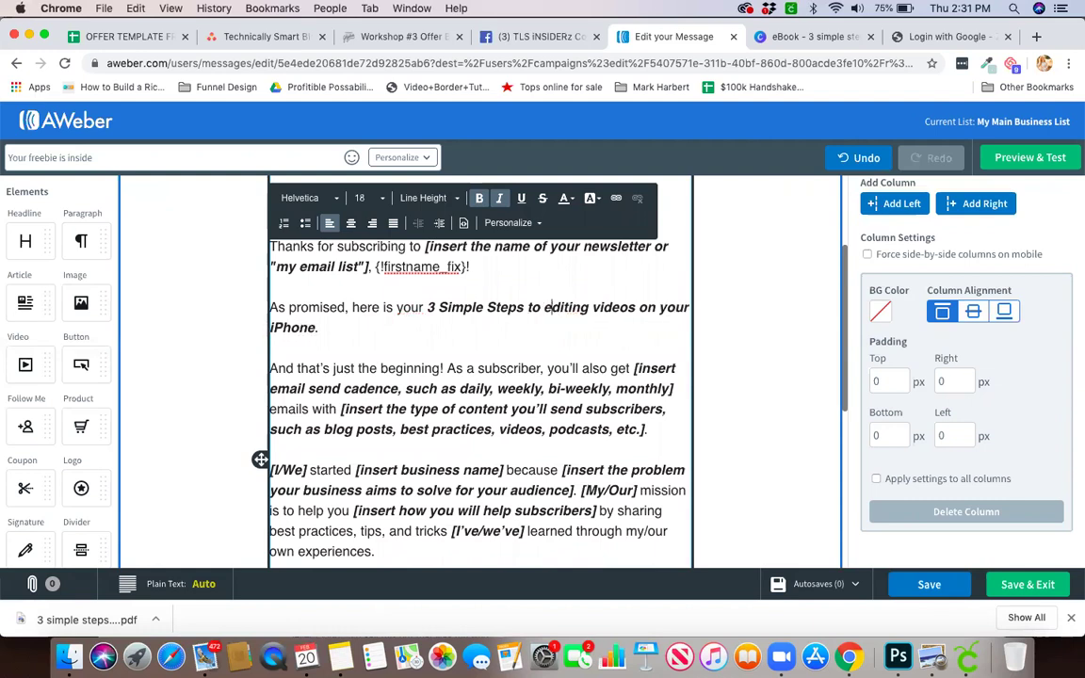
pyautogui.click(538, 356)
# Step: Try to attach "3 simple steps to editing videos on your iphone.pdf" from the Desktop folder to the message
pyautogui.scroll(-2, 538, 356)
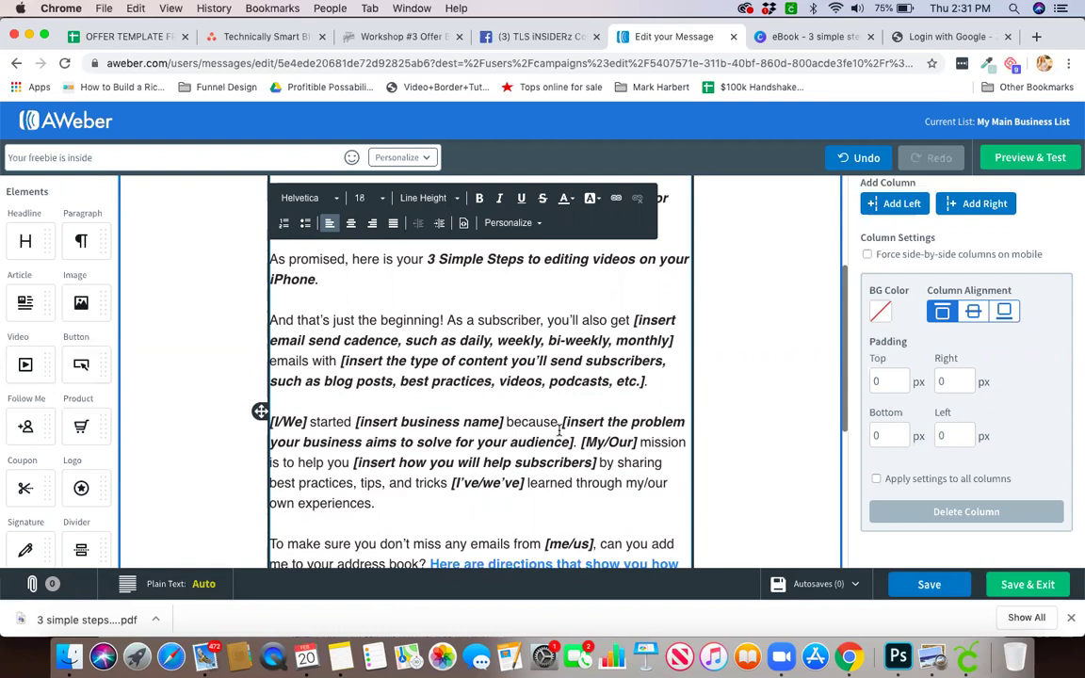
pyautogui.scroll(-5, 560, 430)
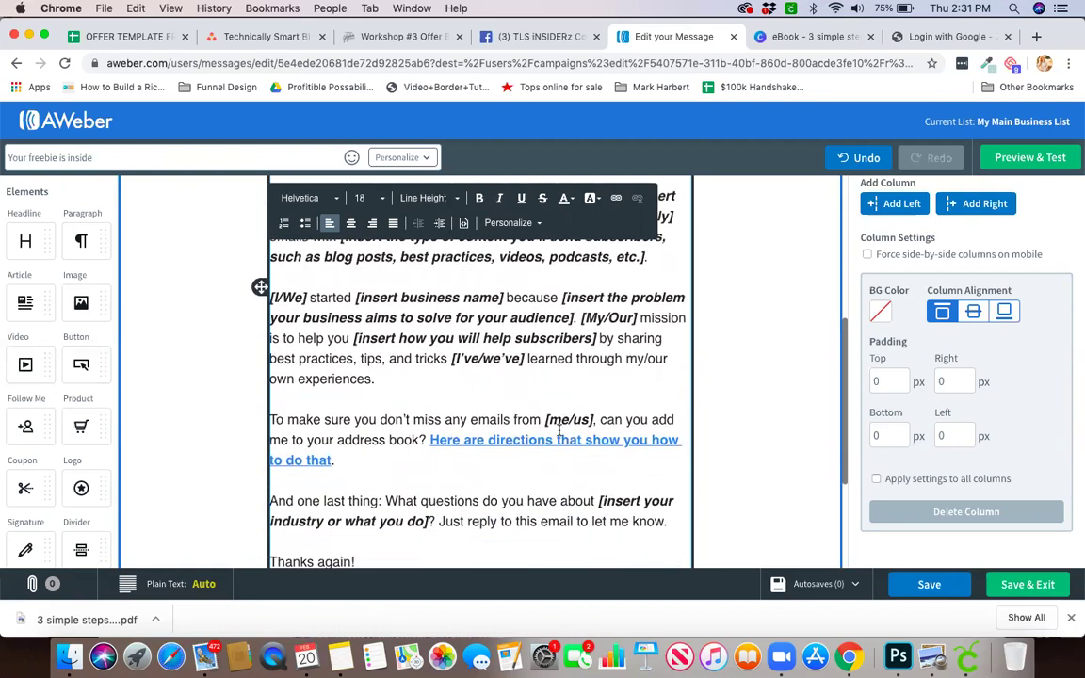
pyautogui.scroll(-3, 560, 431)
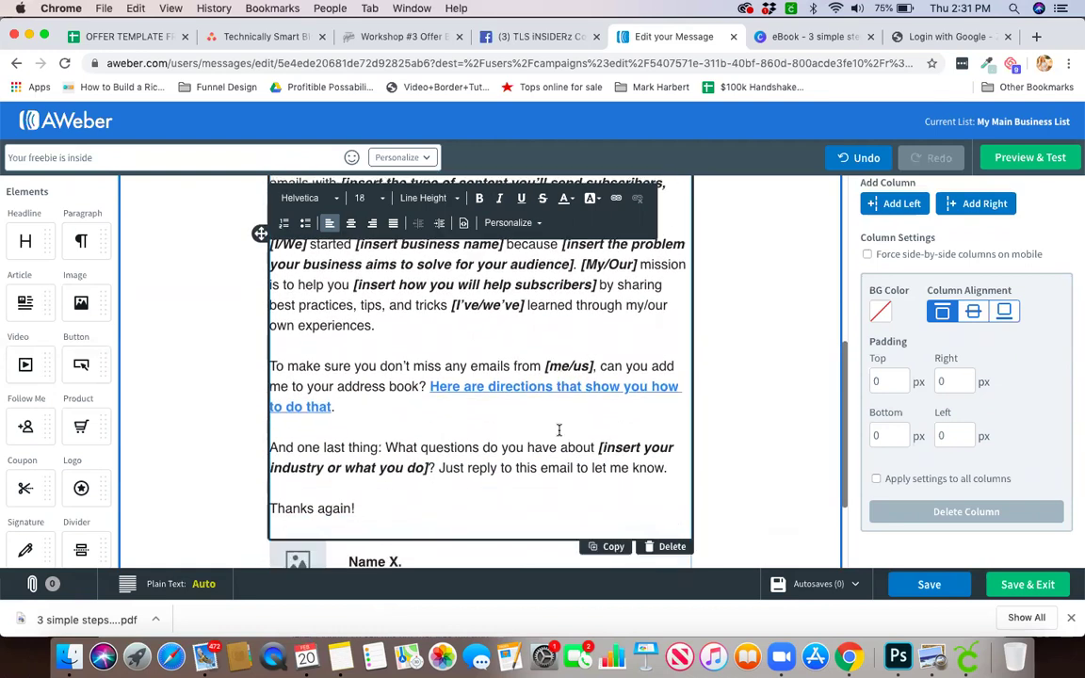
pyautogui.scroll(-5, 559, 431)
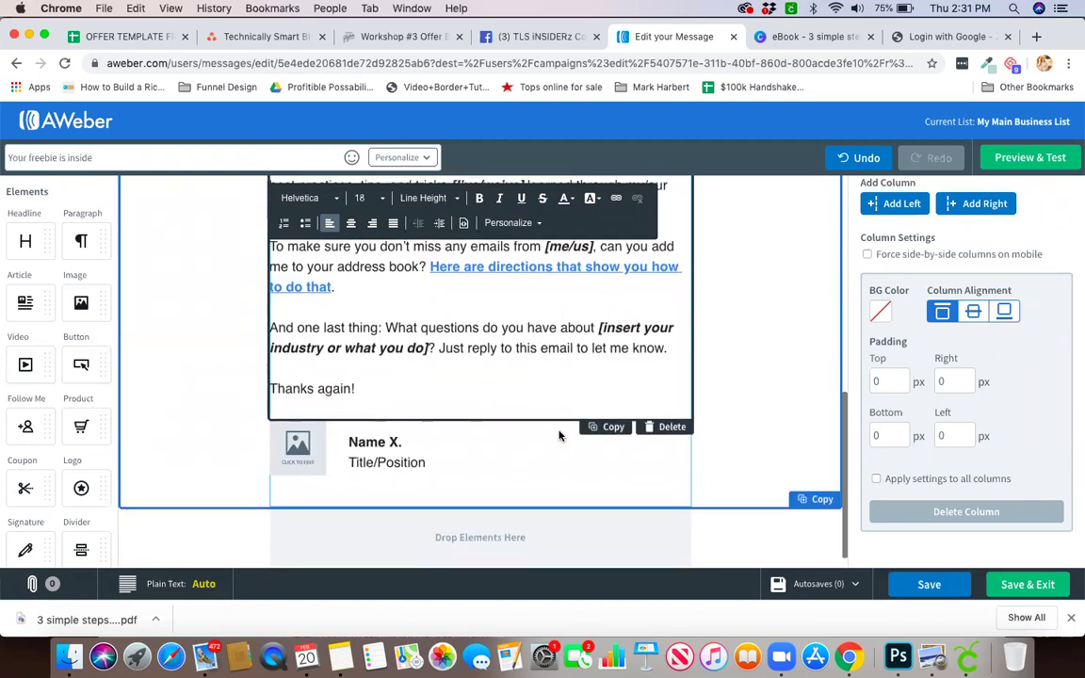
pyautogui.click(31, 584)
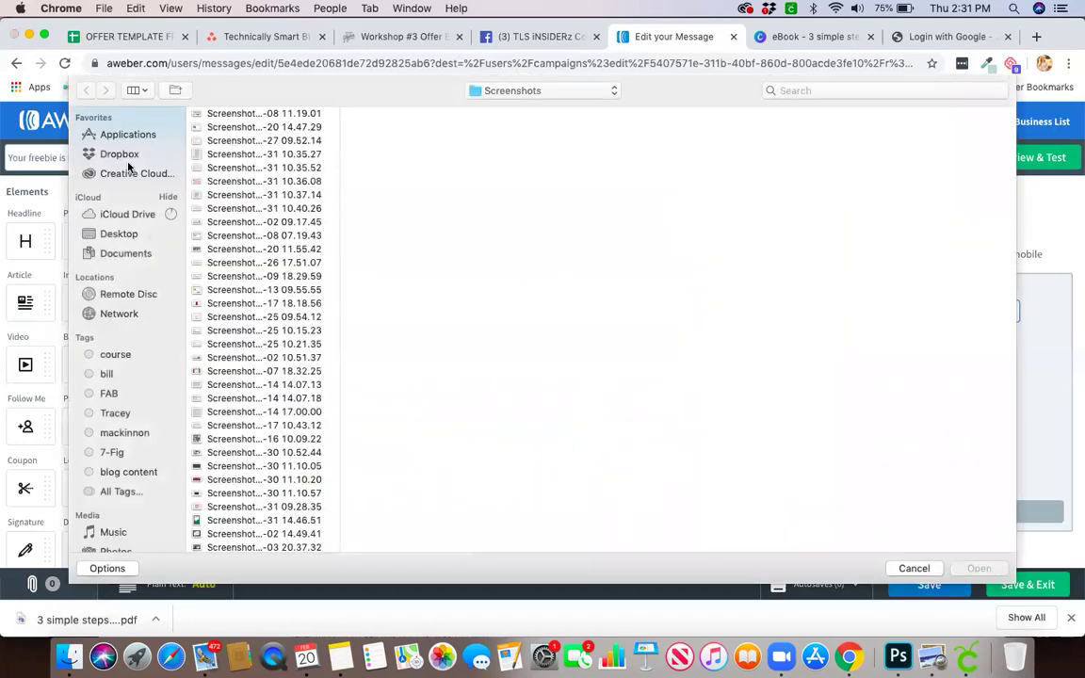
pyautogui.click(123, 236)
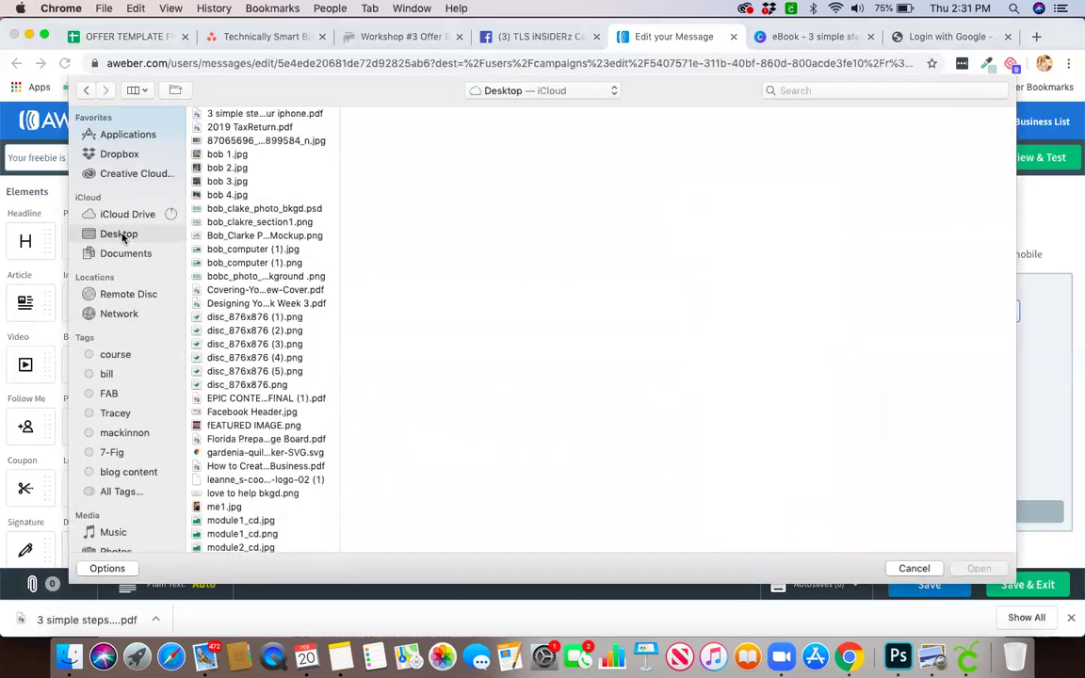
pyautogui.click(222, 114)
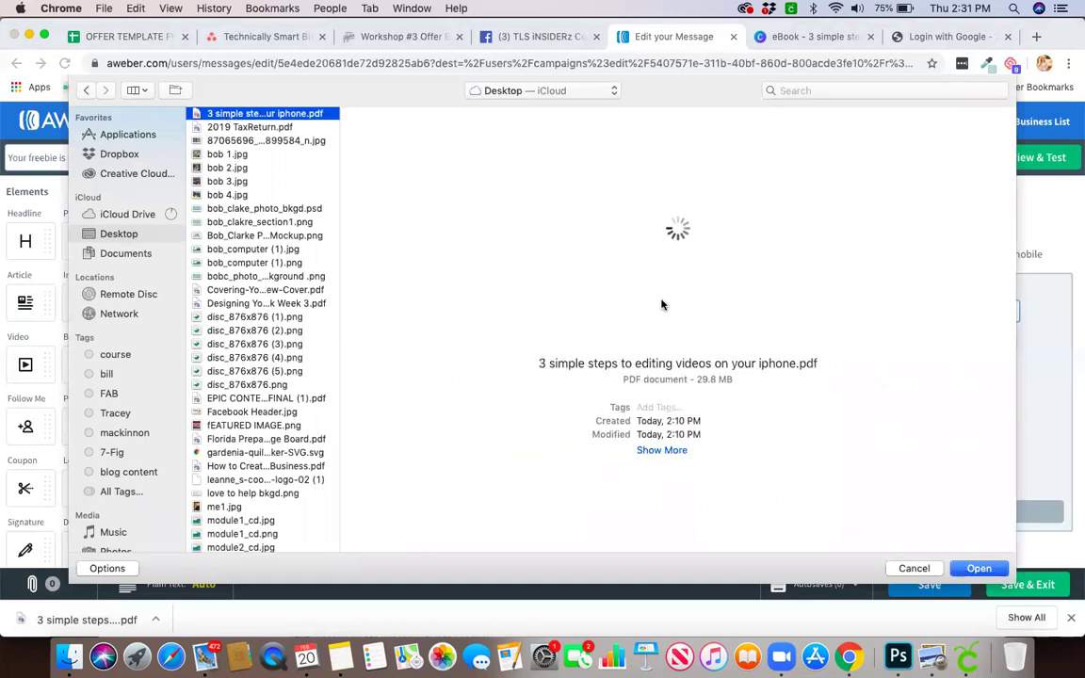
pyautogui.click(981, 569)
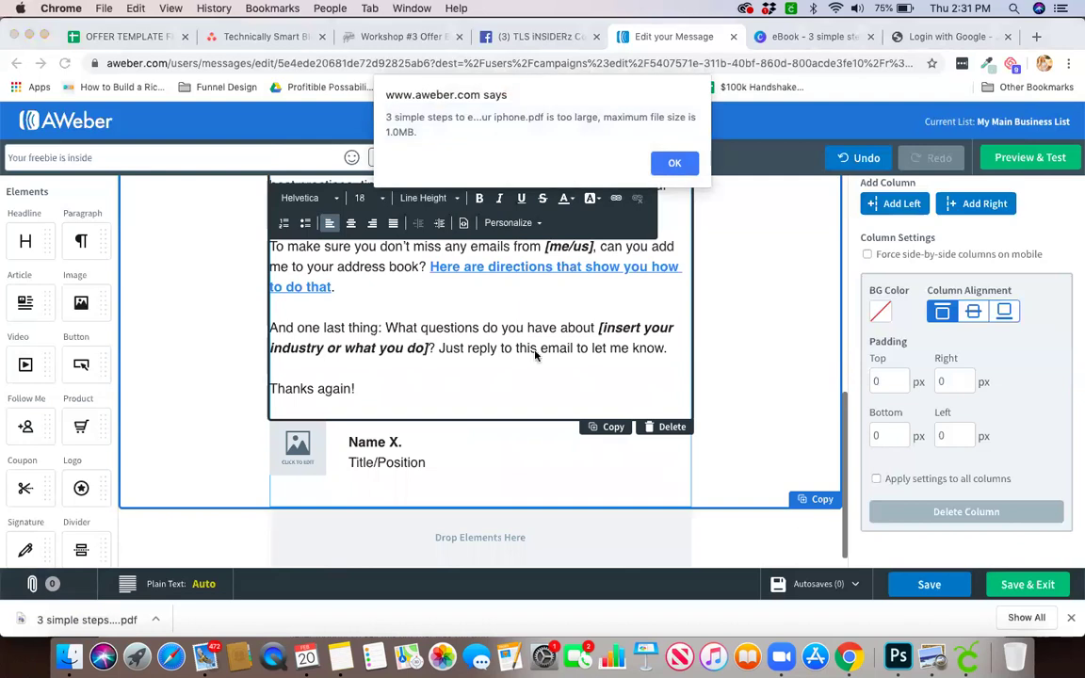
pyautogui.click(677, 164)
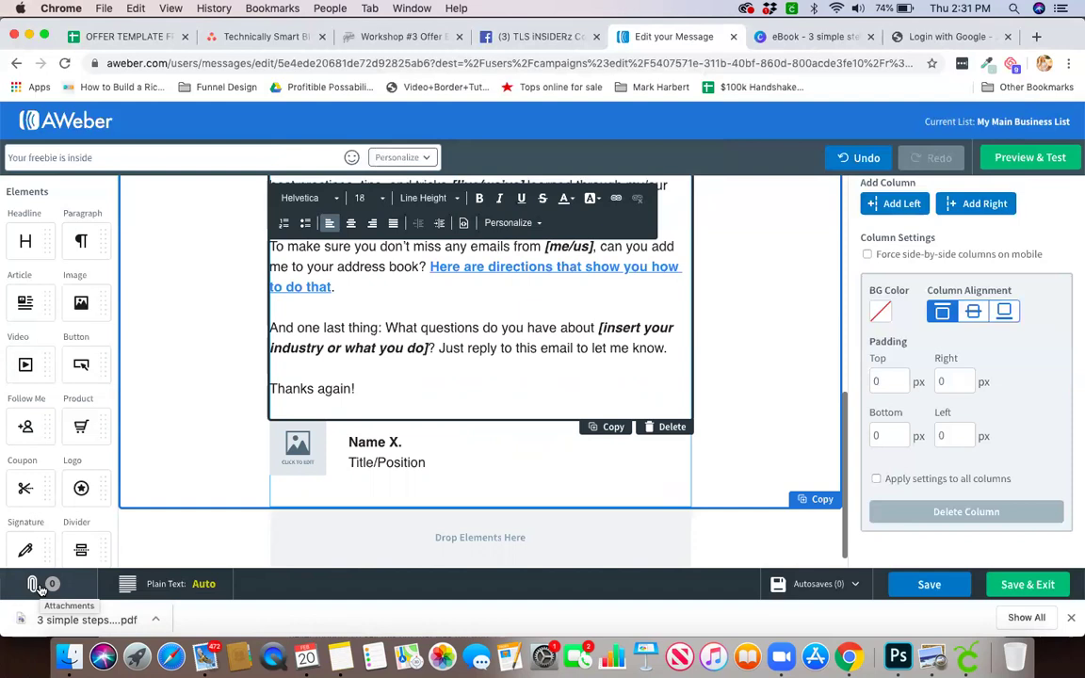
# Step: Attach "EPIC CONTENT FINAL (1).pdf" from the Desktop folder to the "Your freebie is inside" message
pyautogui.click(35, 584)
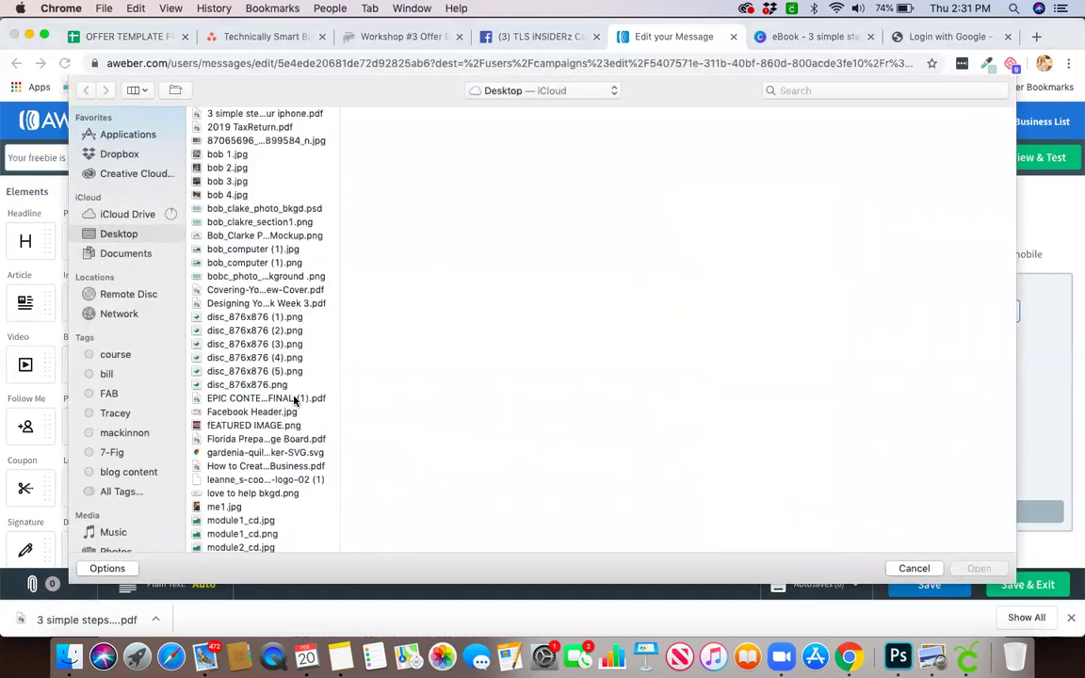
pyautogui.click(290, 401)
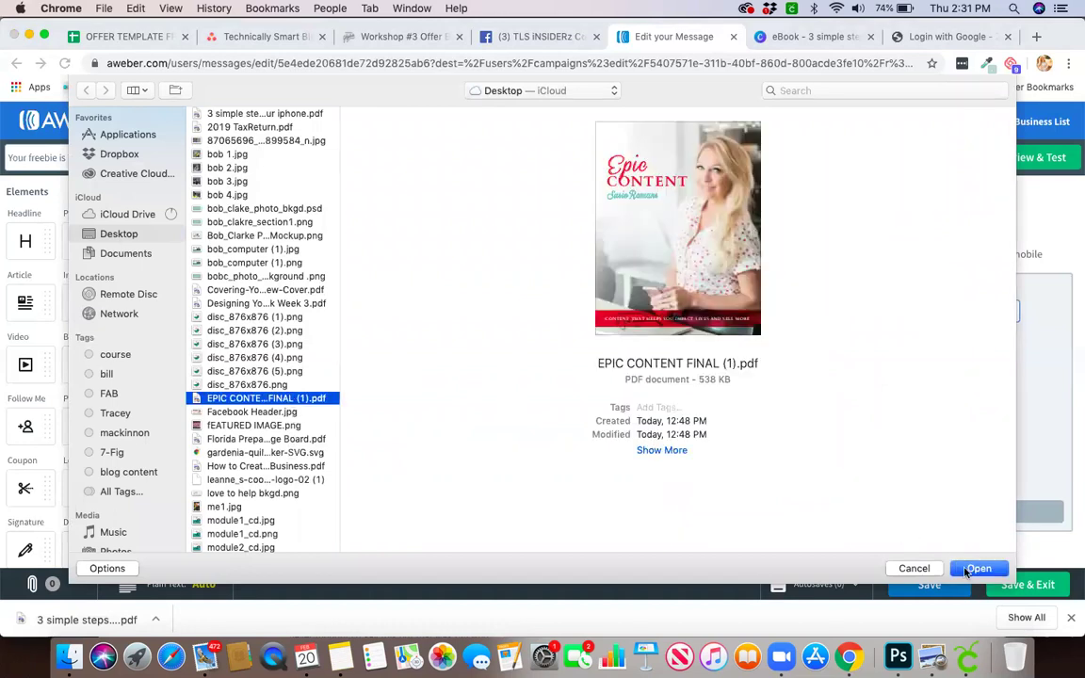
pyautogui.click(966, 570)
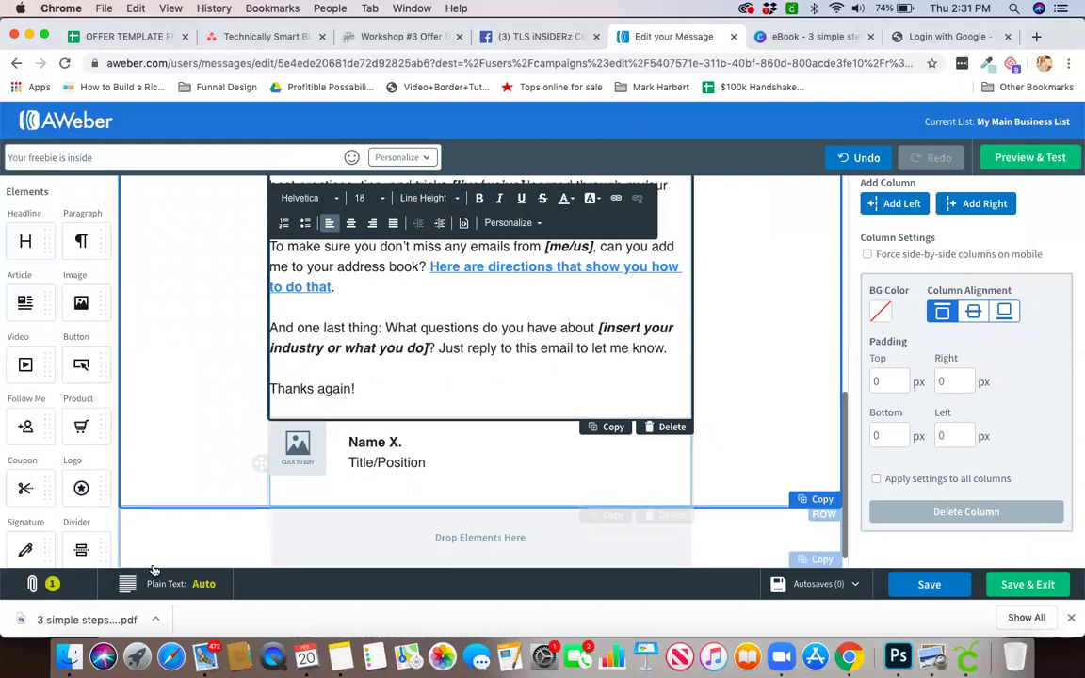
# Step: Save and exit both the message and the Lead Magnet campaign, and activate the campaign
pyautogui.click(1011, 586)
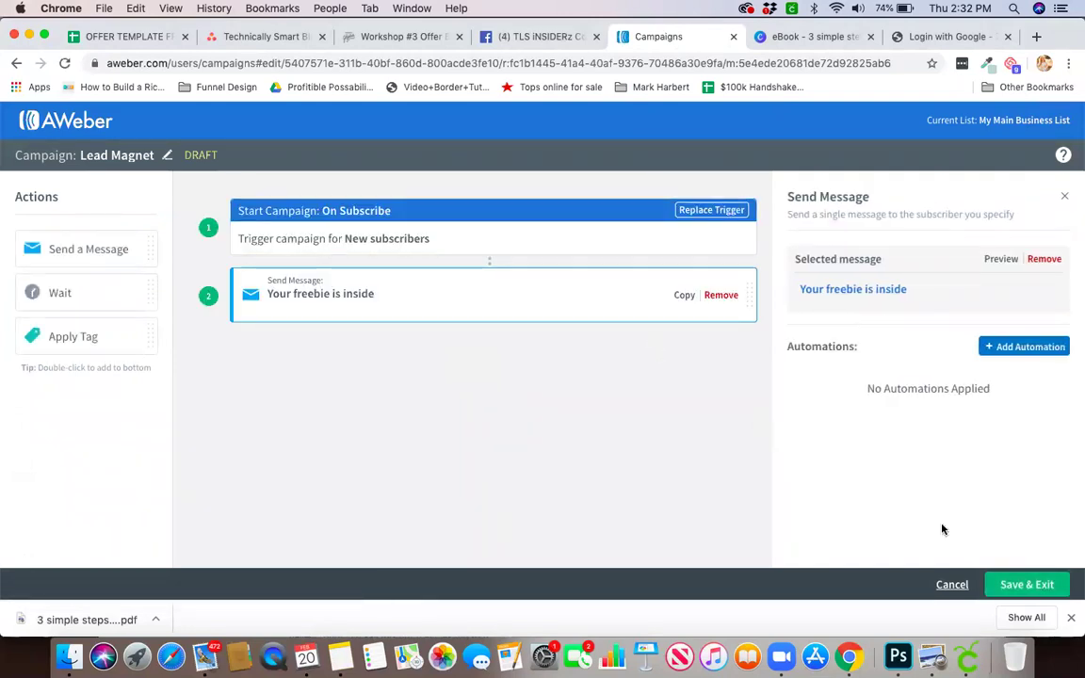
pyautogui.click(1027, 582)
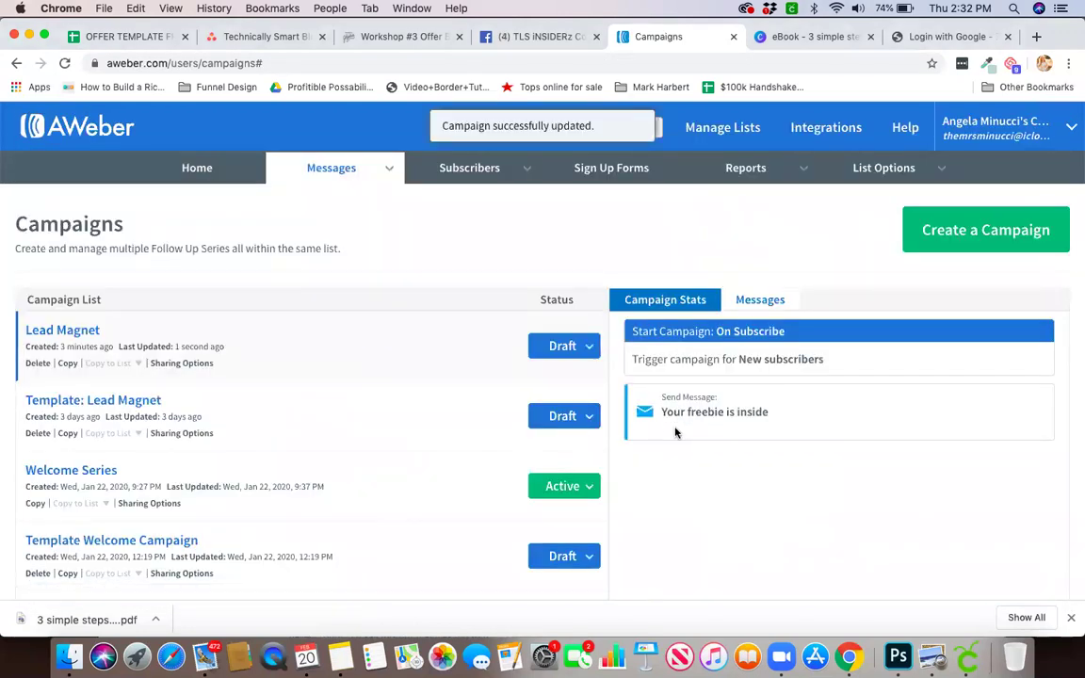
pyautogui.click(588, 347)
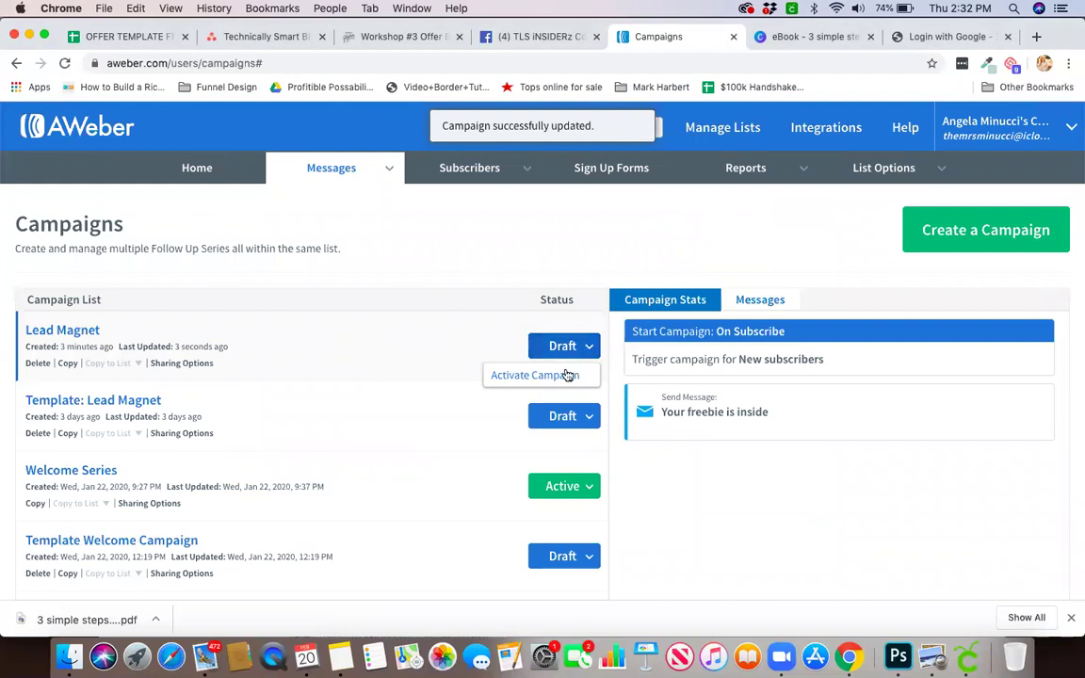
pyautogui.click(565, 374)
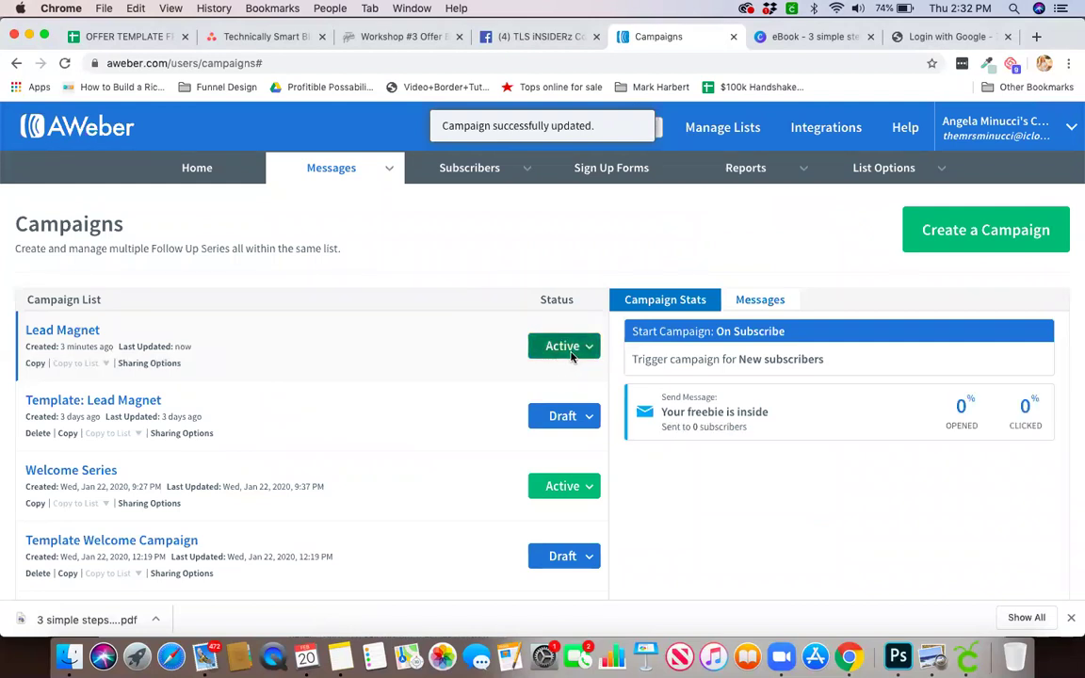